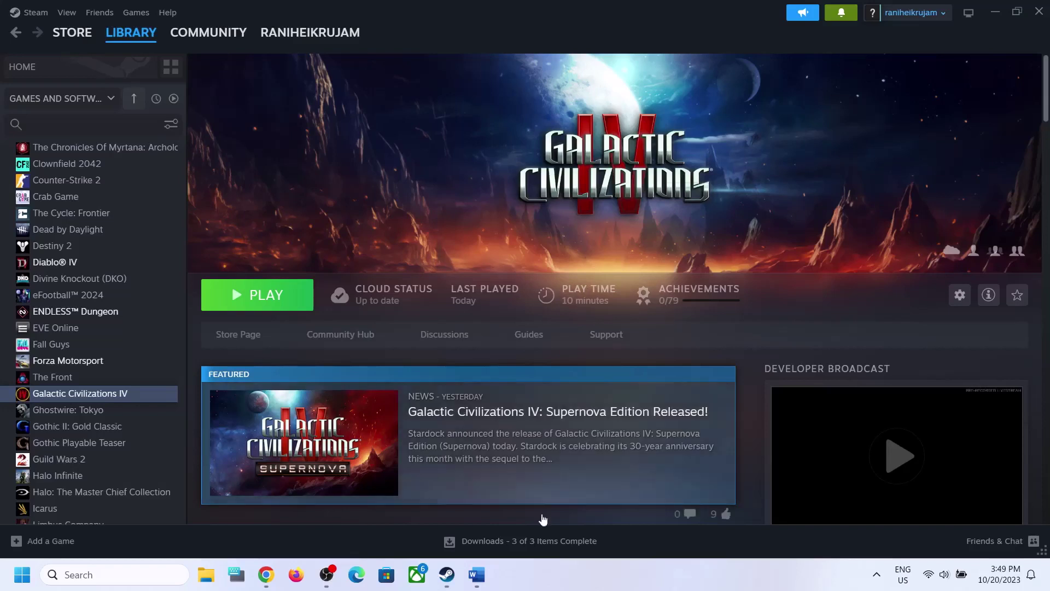
- Bring the troubleshooting guide to the front and highlight the 'Restart your PC' step
mouse_move(484, 584)
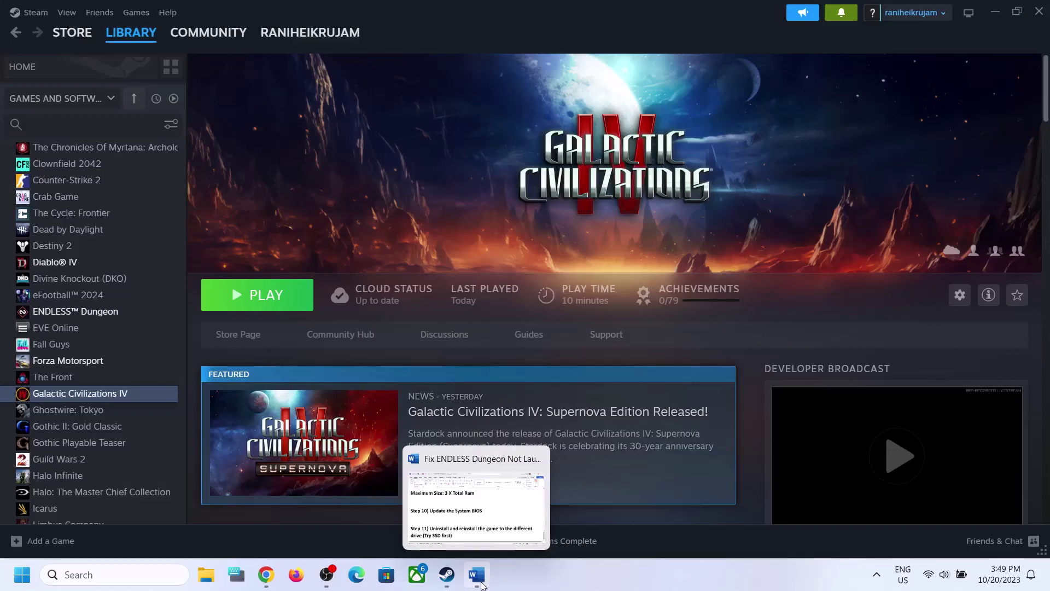
left_click(481, 584)
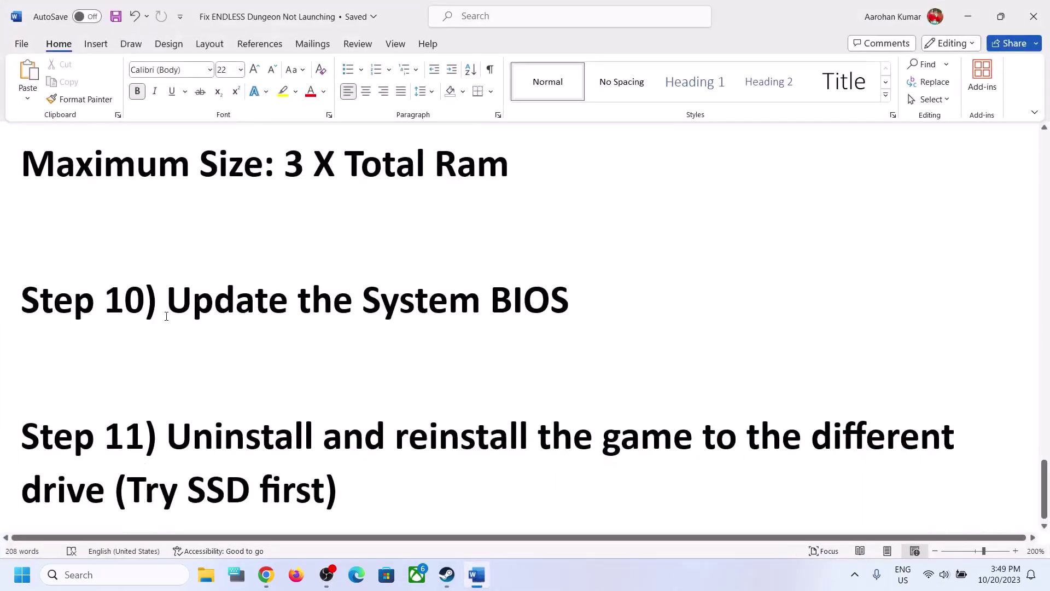
scroll(1046, 455, "up", 1)
left_click_drag(1043, 475, 1043, 159)
left_click_drag(163, 281, 412, 282)
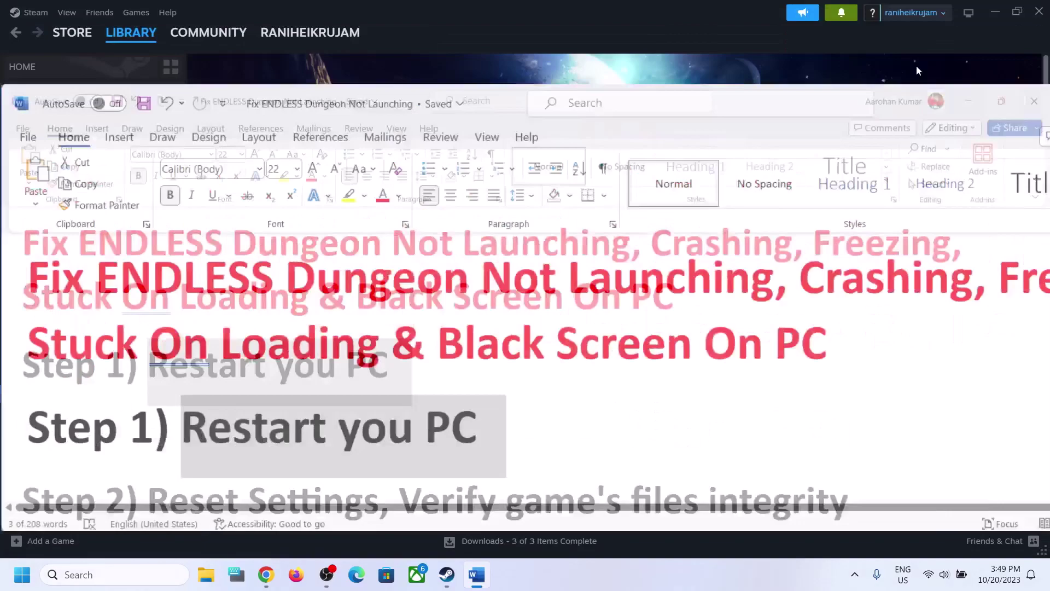
- Shrink the guide window and view the Start menu power options without restarting
left_click(1001, 16)
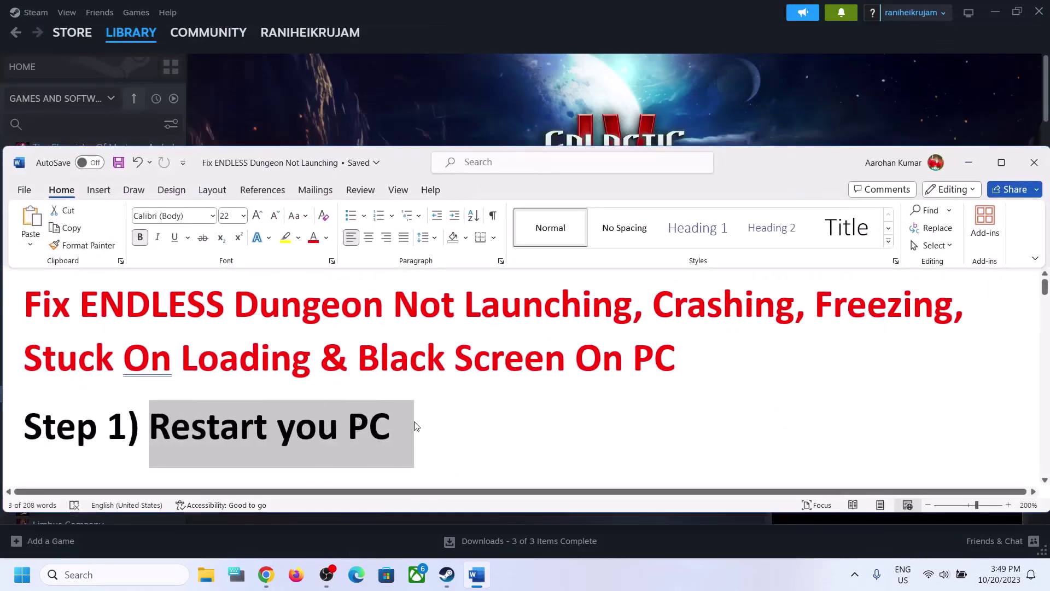
left_click(416, 426)
left_click(22, 574)
left_click(397, 527)
left_click(658, 86)
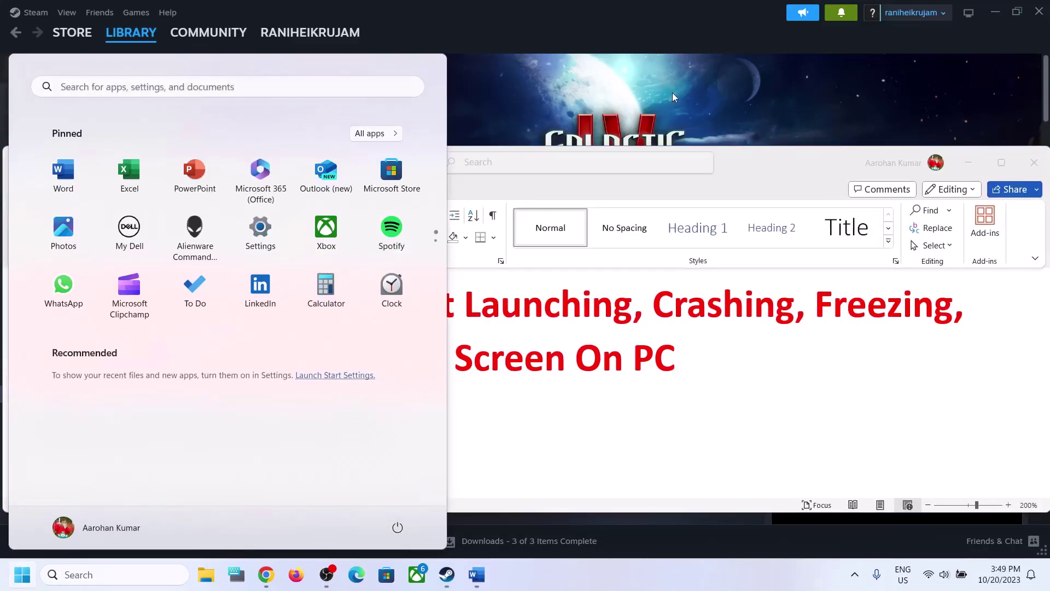
- Highlight the Reset Settings step in the guide, then minimise the guide
left_click(471, 579)
scroll(465, 431, "down", 3)
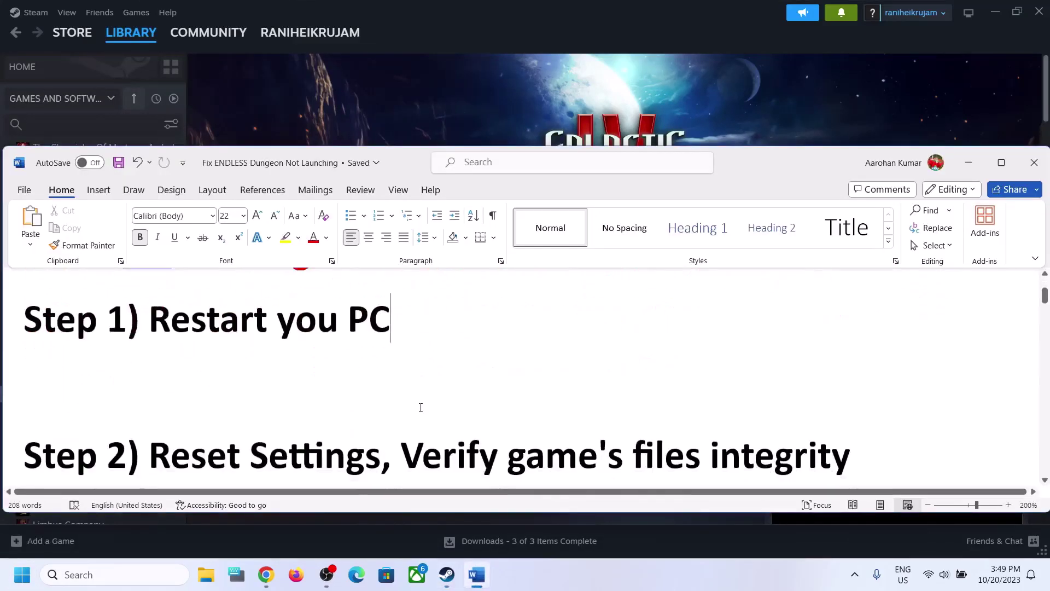
left_click_drag(152, 432, 288, 432)
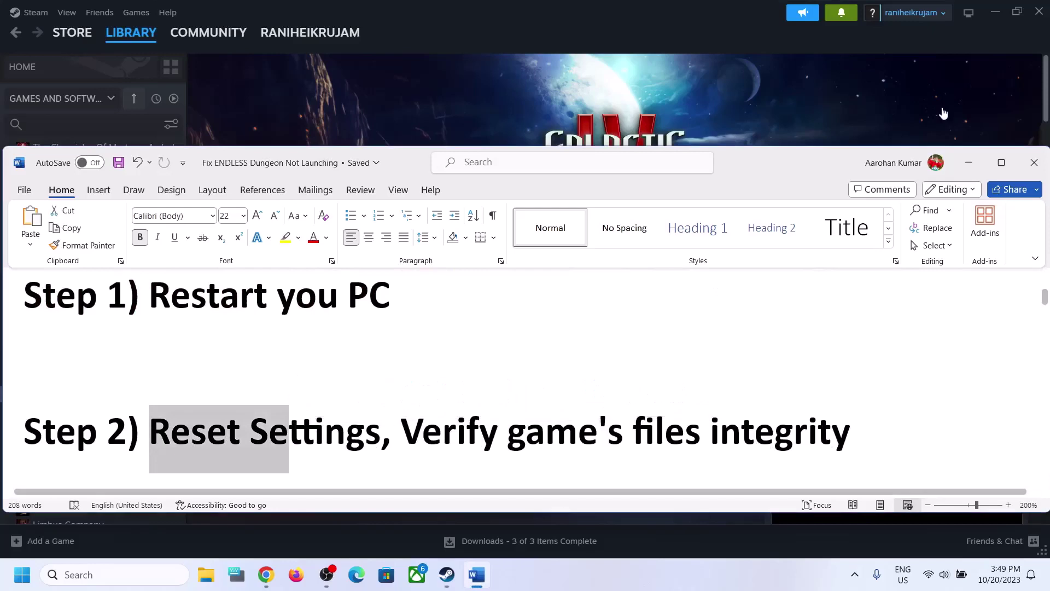
left_click(967, 163)
- Launch Galactic Civilizations IV and confirm Reset Settings from the launcher's Settings menu
mouse_move(226, 55)
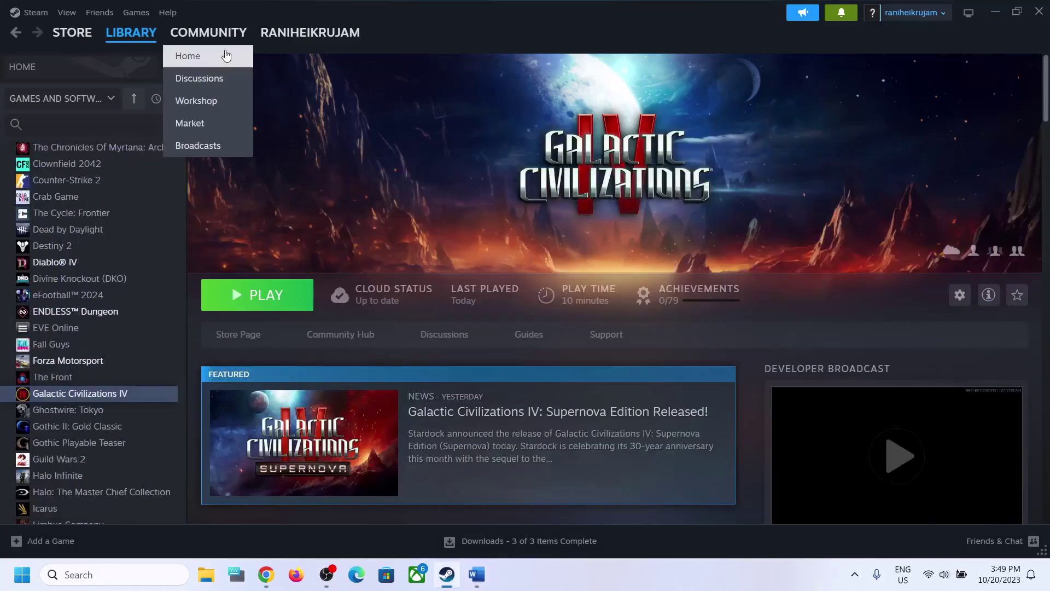
left_click(270, 298)
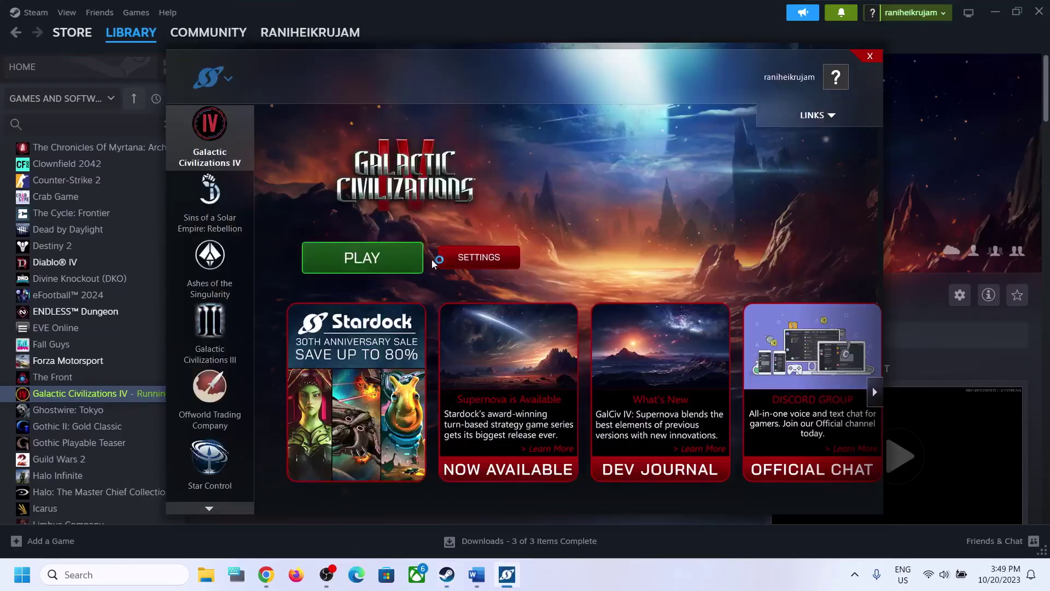
left_click(503, 265)
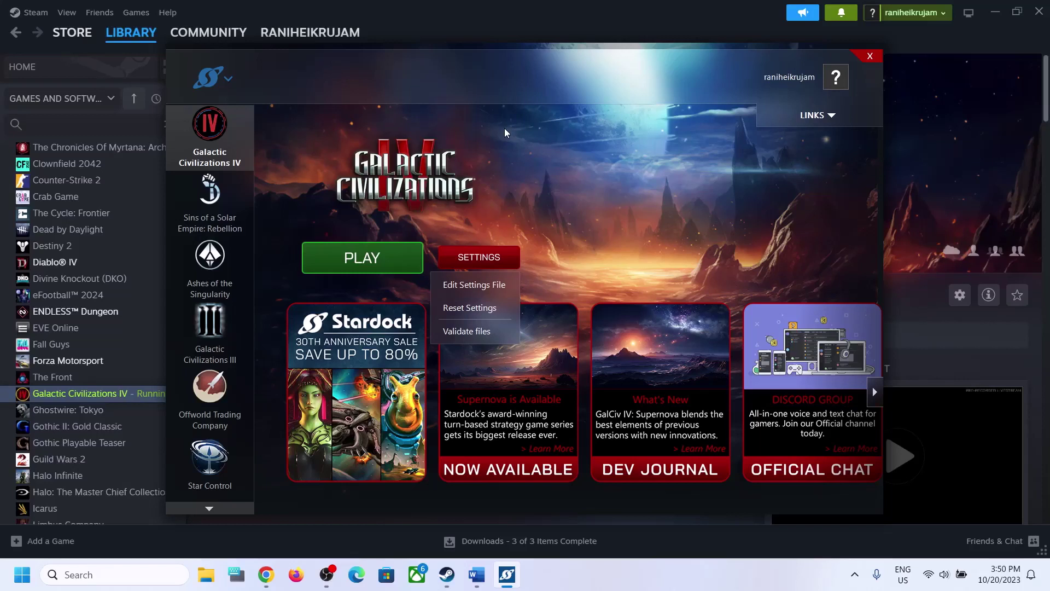
left_click(473, 310)
left_click(548, 337)
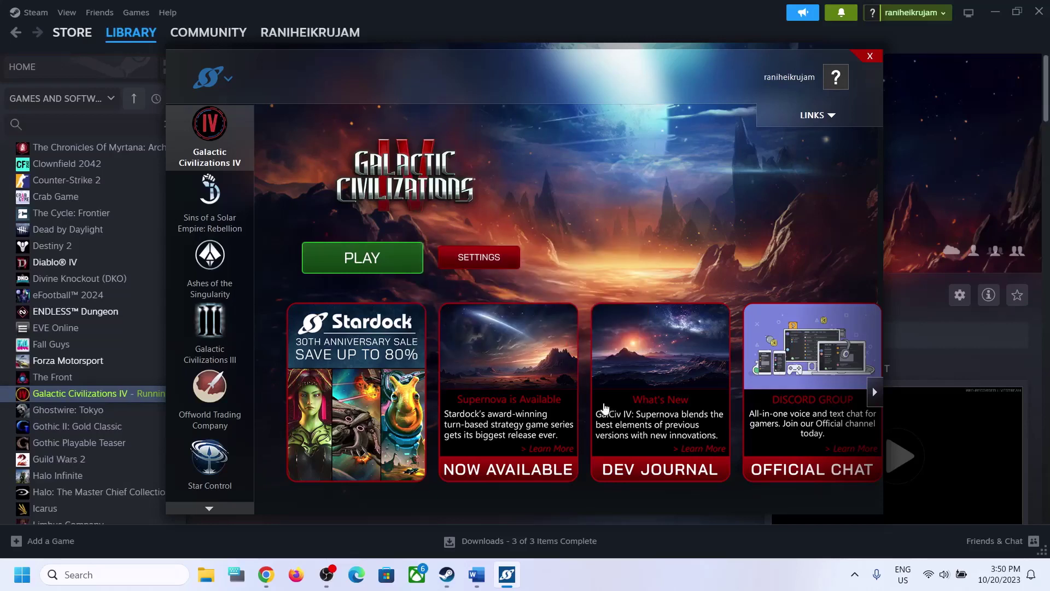
- Highlight the Step 2 line in the troubleshooting guide, then minimise it
left_click(476, 574)
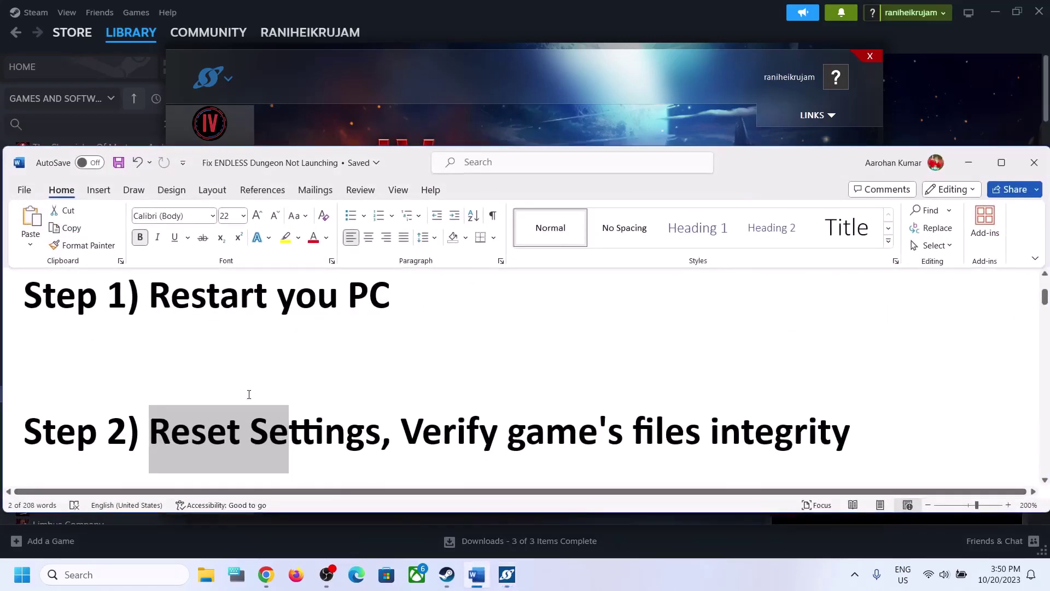
left_click_drag(507, 432, 24, 356)
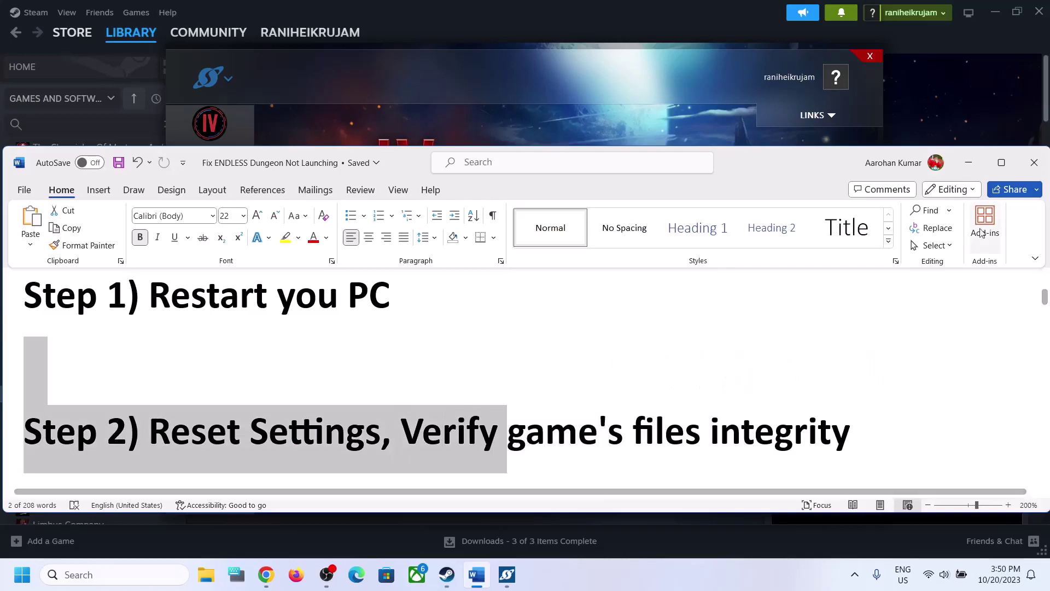
left_click(978, 166)
- View Galactic Civilizations IV's Properties on the Installed Files page, then close it
left_click(65, 392)
right_click(82, 394)
left_click(122, 497)
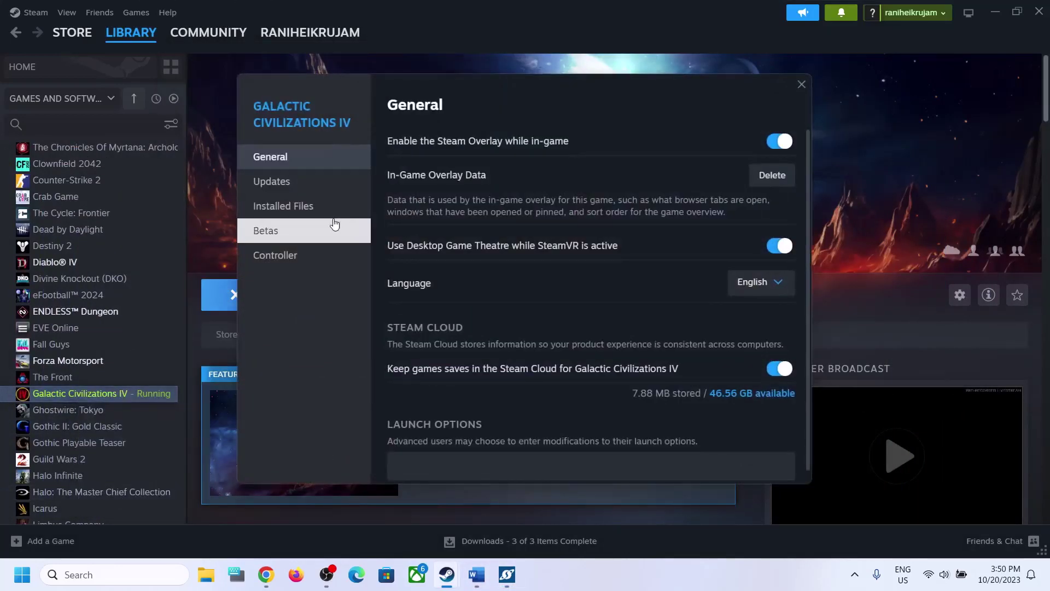
left_click(312, 219)
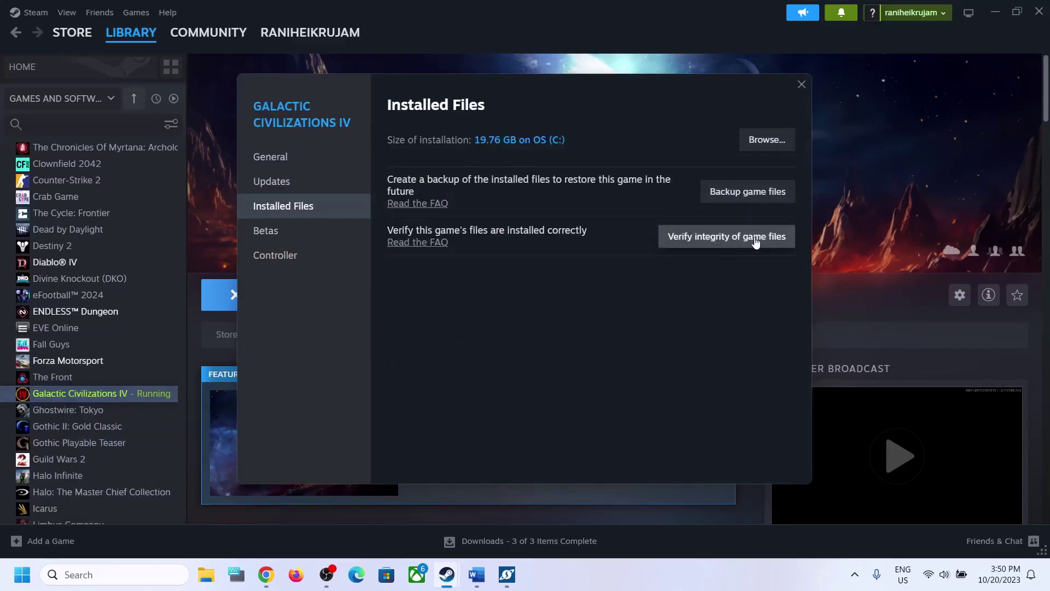
left_click(802, 83)
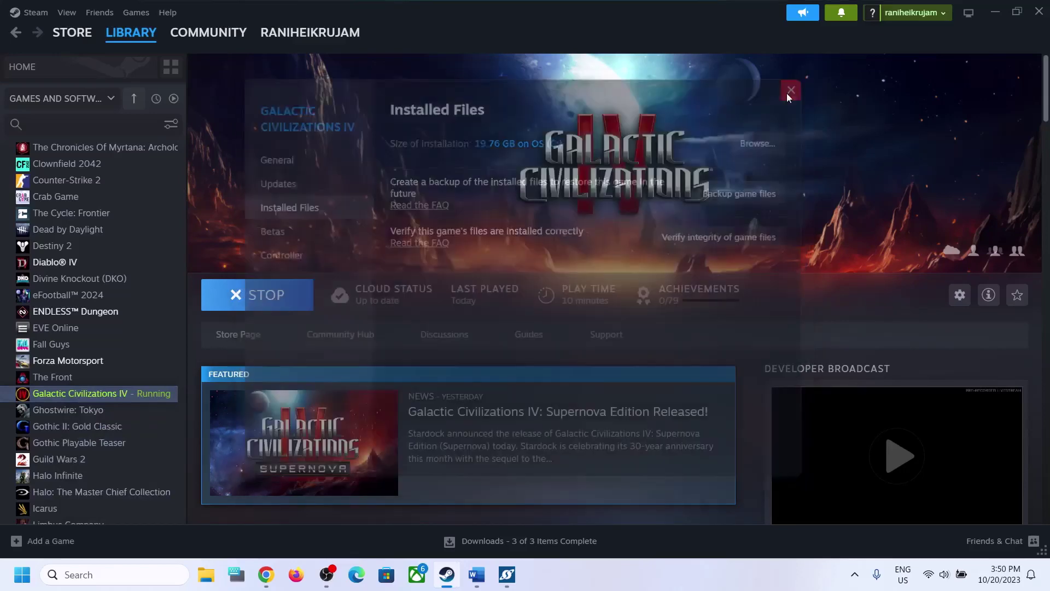
- Scroll the guide to Step 3 and select its Visual C++ download link
left_click(476, 575)
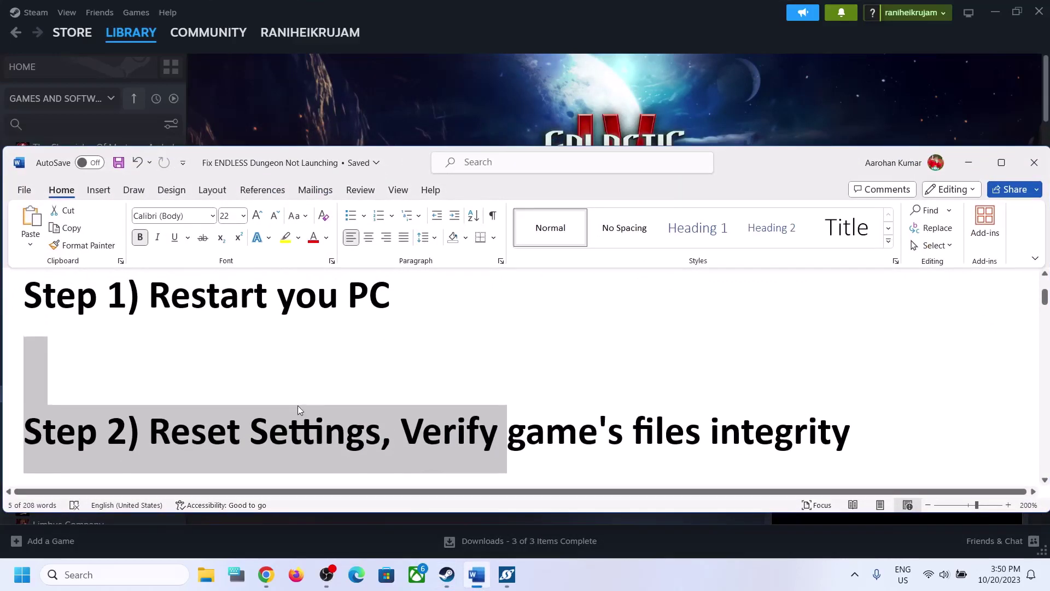
scroll(298, 405, "down", 3)
scroll(299, 405, "down", 1, "ctrl")
scroll(299, 405, "down", 1)
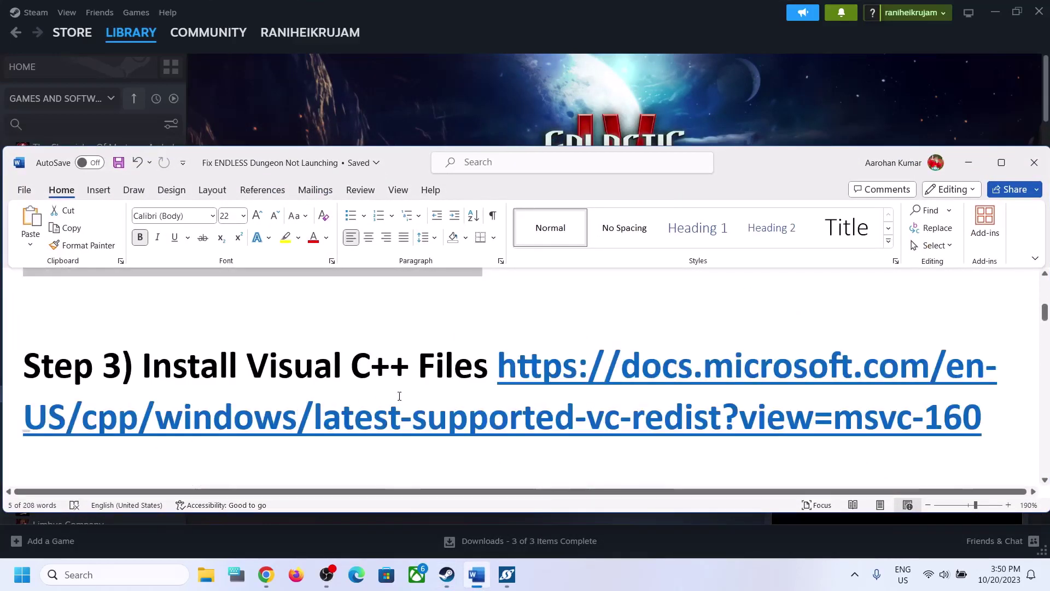
scroll(415, 397, "down", 1)
left_click_drag(979, 362, 497, 308)
key("ctrl+c")
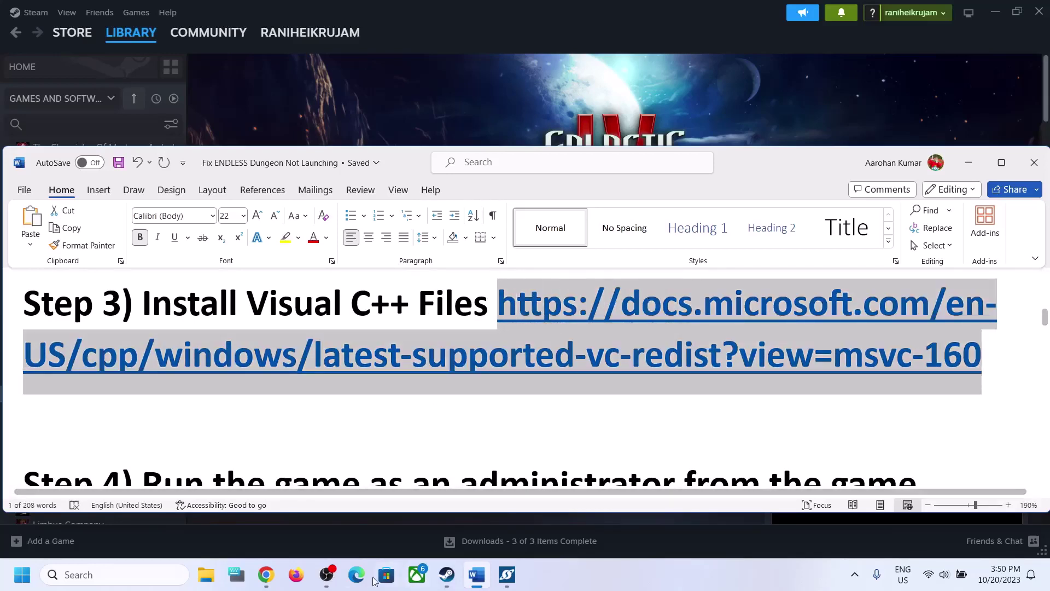
- Load the pasted Visual C++ Redistributable link in a new Chrome window
right_click(268, 579)
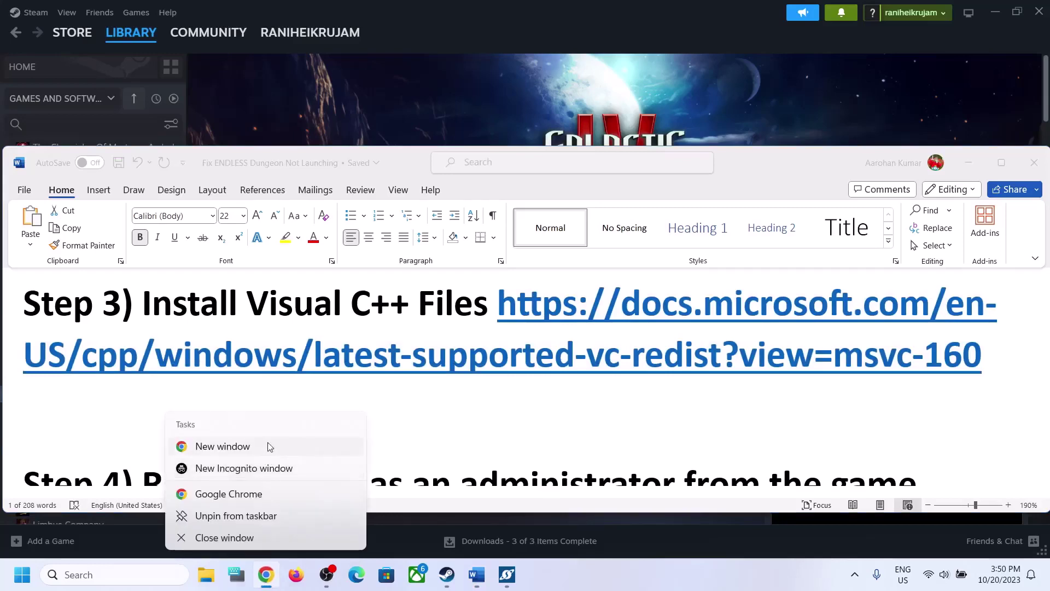
left_click(267, 443)
key("ctrl+v")
key("Return")
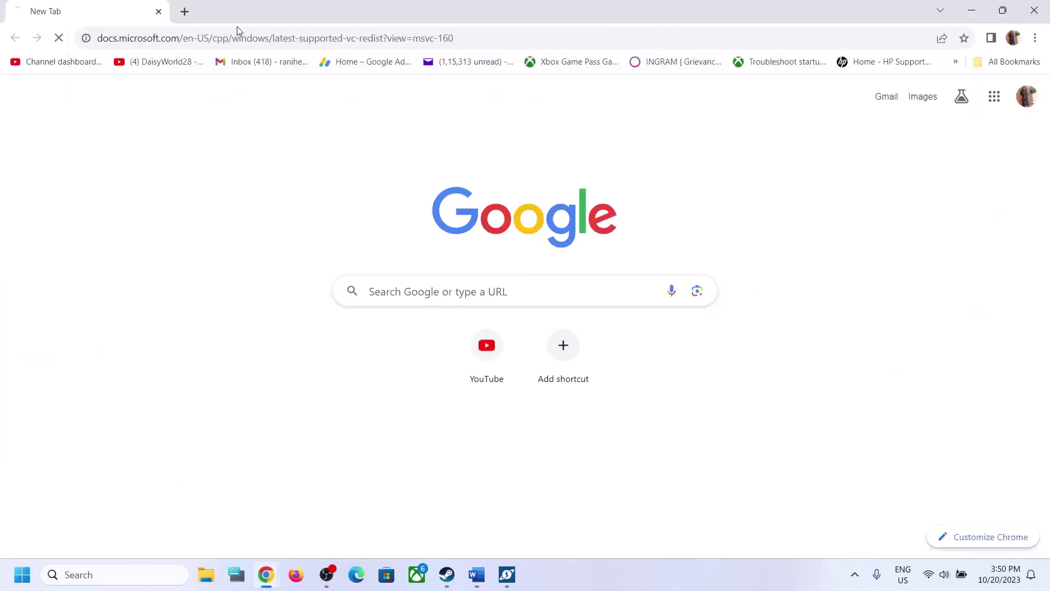
- Scroll the Visual C++ downloads page and select the X64 and X86 entries
scroll(417, 400, "down", 7)
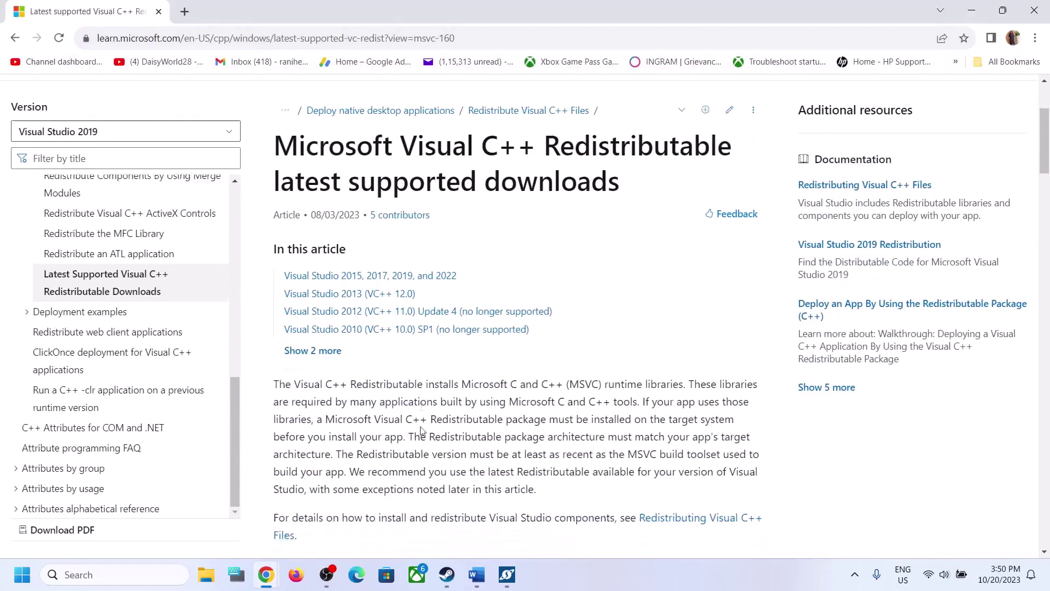
left_click_drag(346, 347, 694, 341)
scroll(492, 411, "down", 3)
scroll(490, 411, "down", 1)
left_click_drag(280, 372, 448, 379)
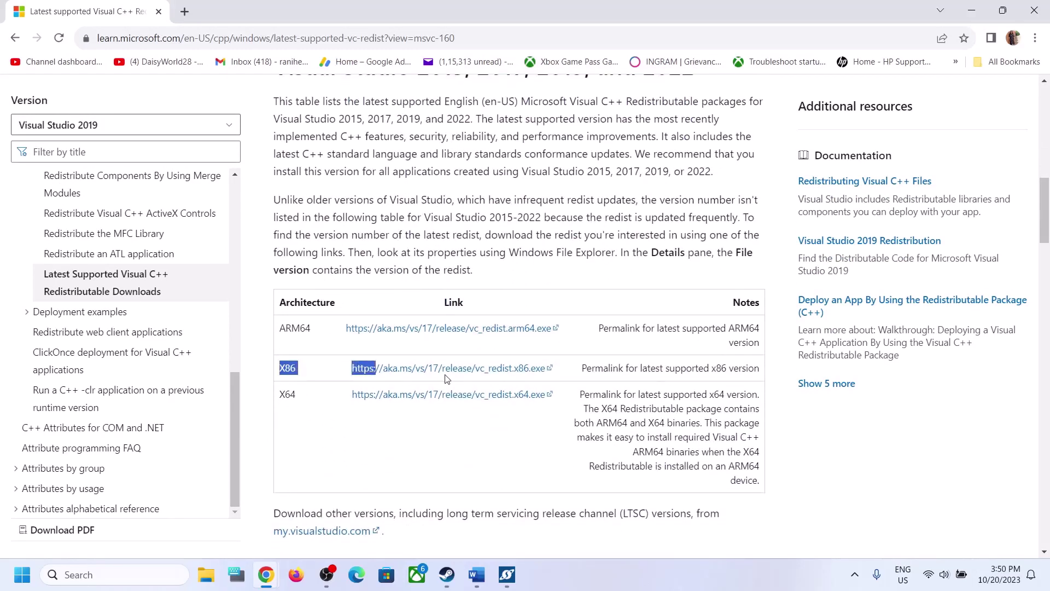
double_click(284, 394)
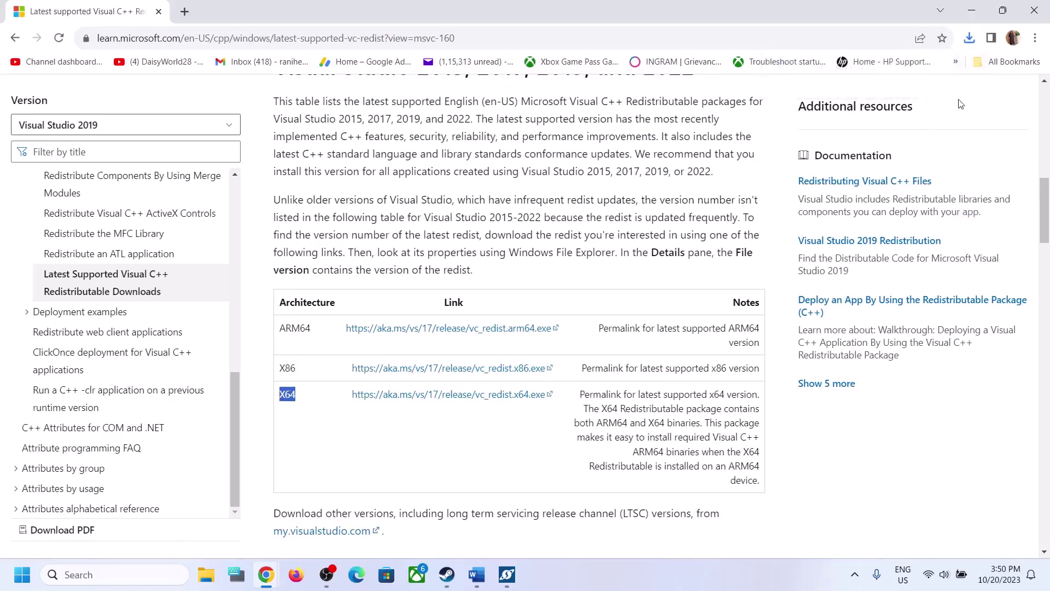
left_click(969, 35)
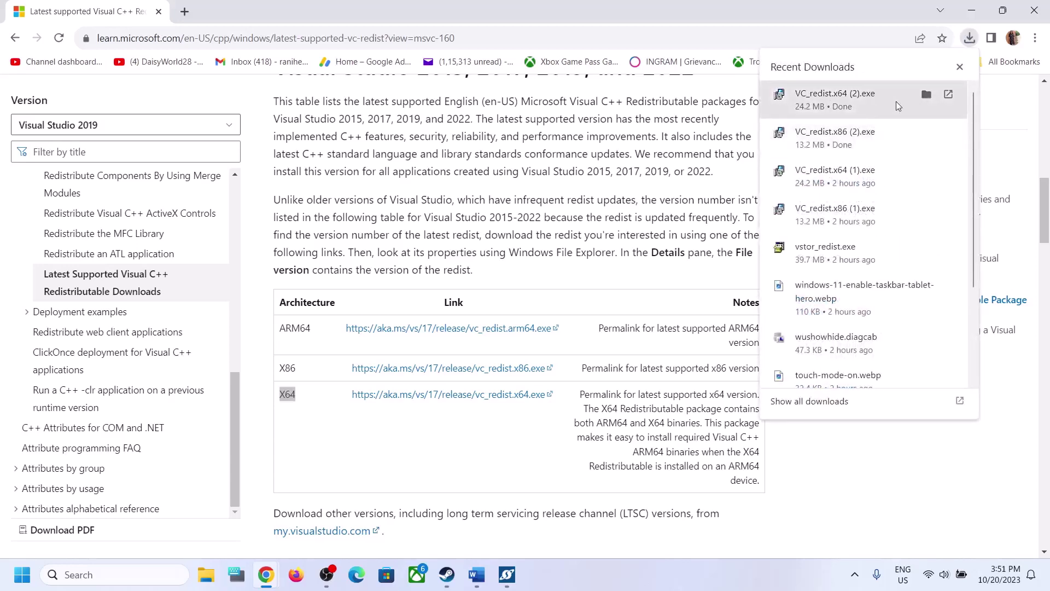
left_click(538, 246)
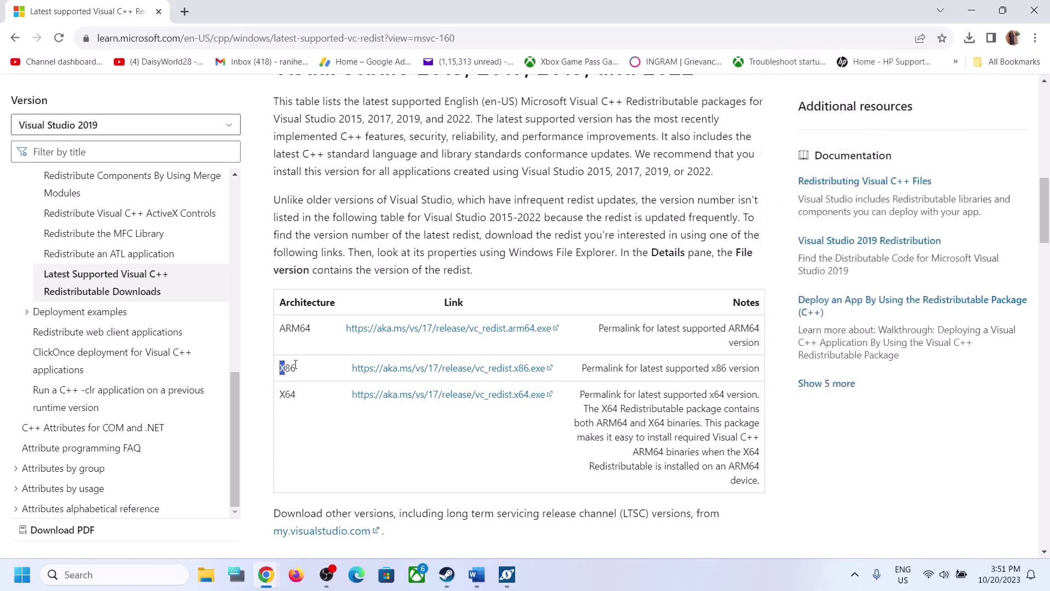
left_click_drag(295, 363, 373, 368)
- View the Start menu power options, dismiss them, and return to the notes document
left_click(25, 584)
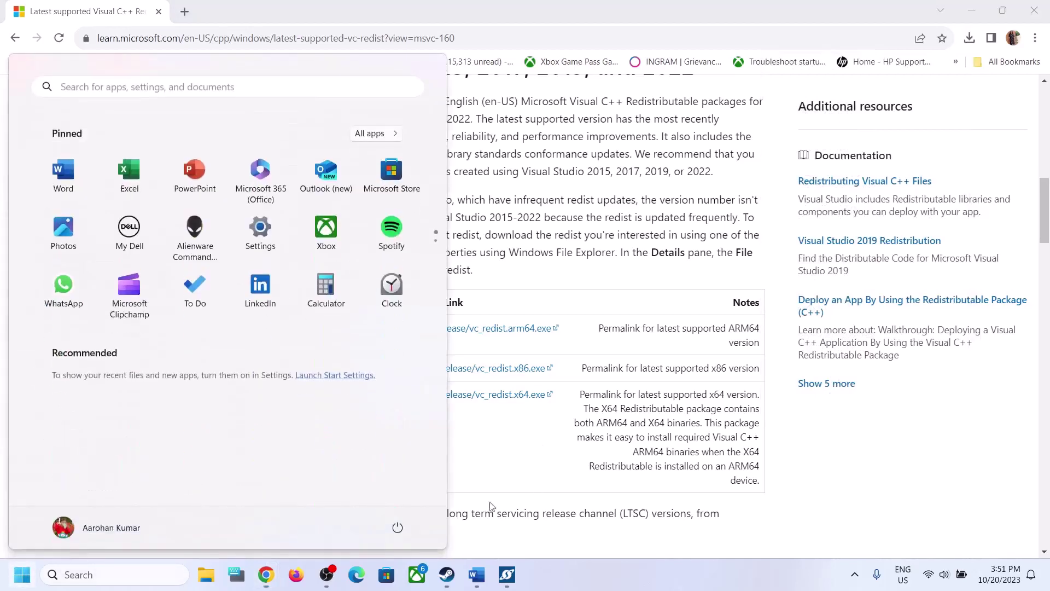
left_click(398, 527)
left_click(702, 353)
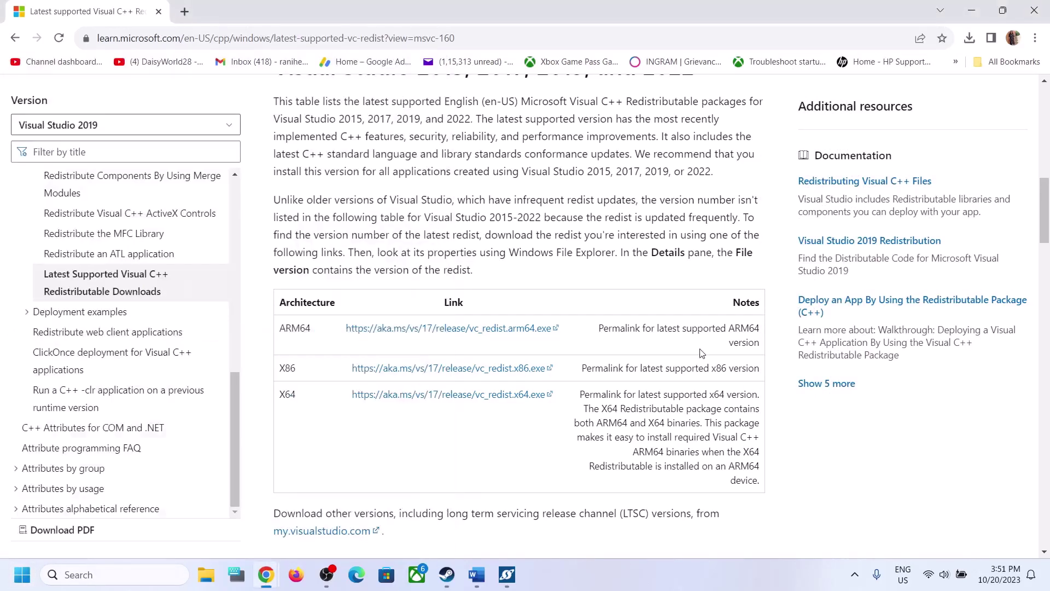
left_click(476, 574)
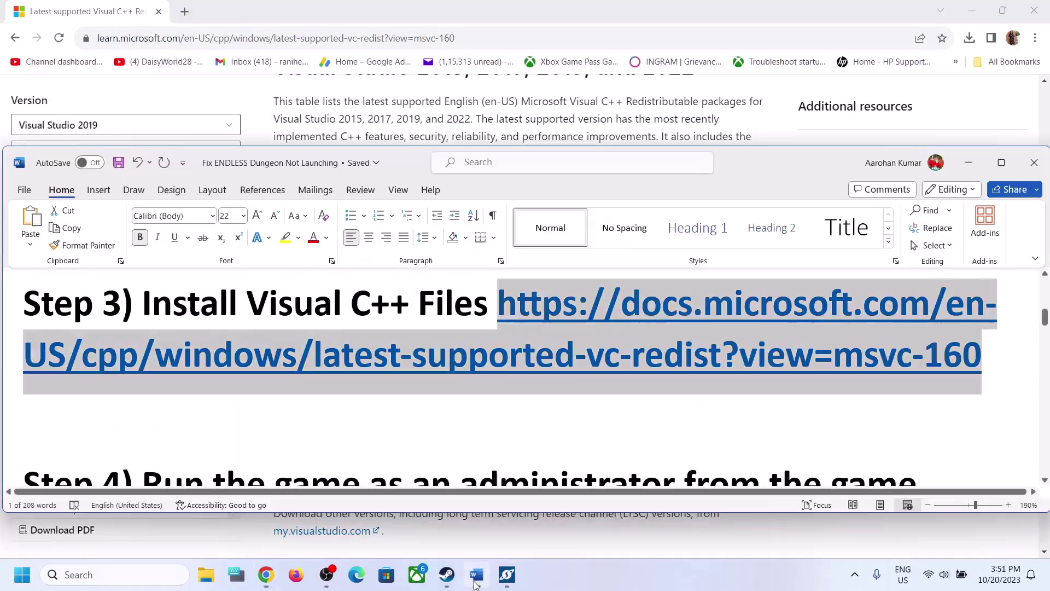
- Scroll the notes to Step 4 and highlight the run-as-administrator instruction
left_click(507, 574)
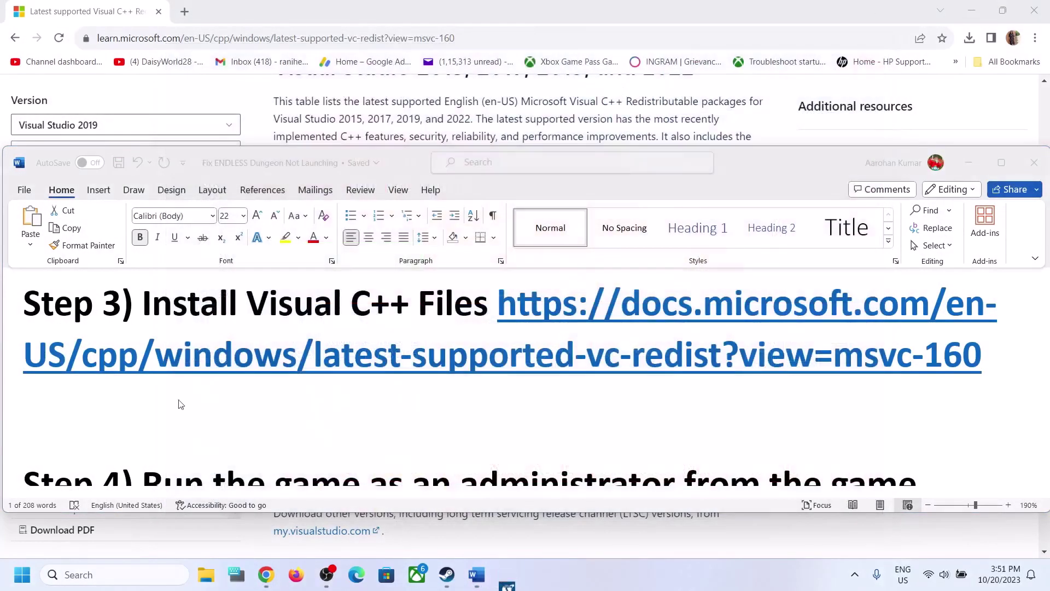
scroll(320, 458, "down", 3)
left_click(143, 358)
left_click_drag(144, 358, 300, 415)
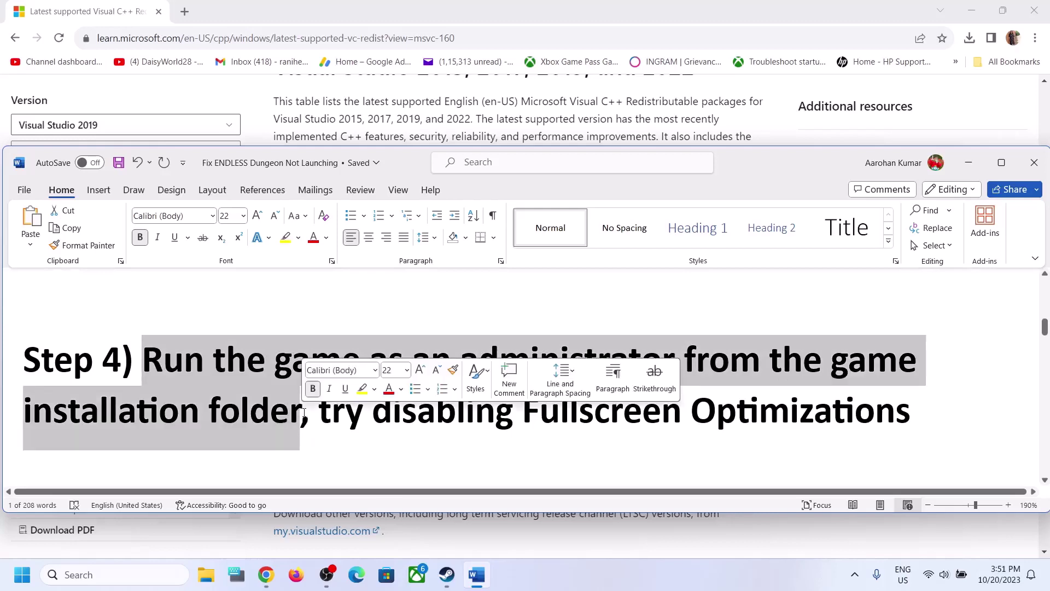
- Browse Galactic Civilizations IV's local files from Steam and select the GalCiv4 application
left_click(455, 584)
right_click(83, 396)
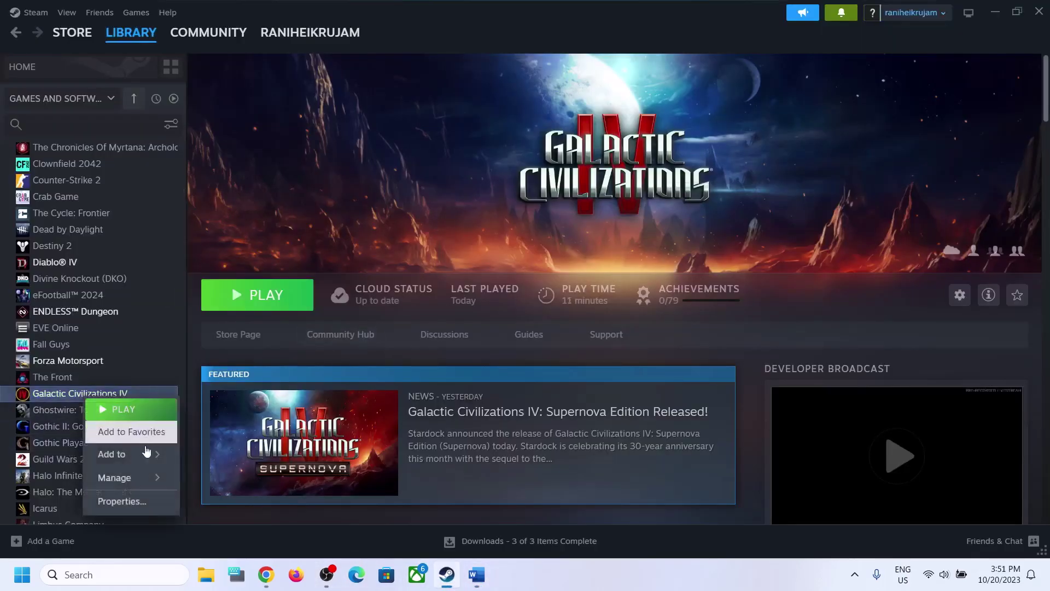
mouse_move(136, 486)
left_click(249, 430)
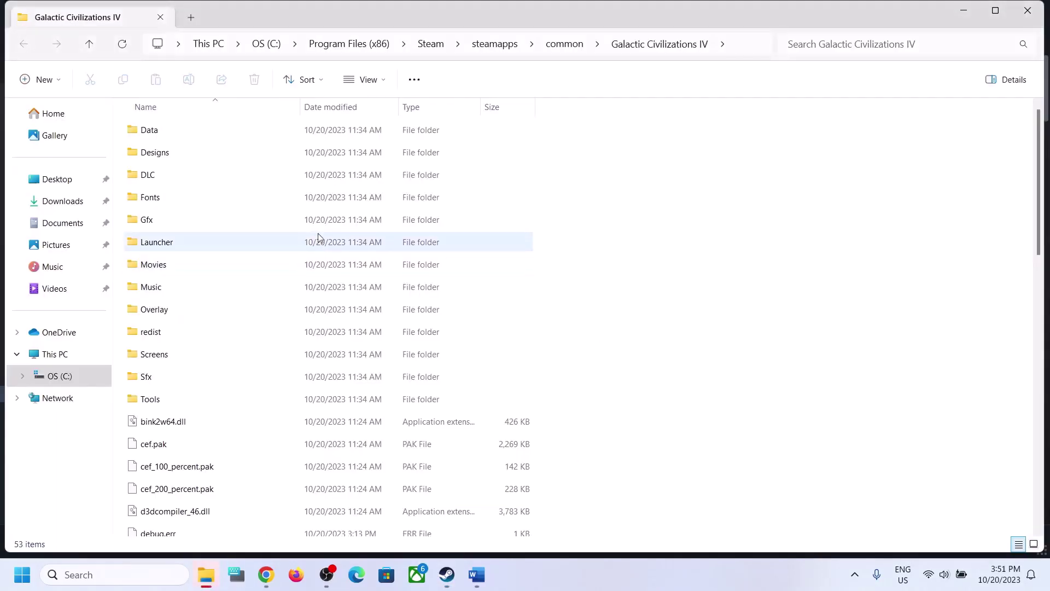
scroll(328, 322, "down", 6)
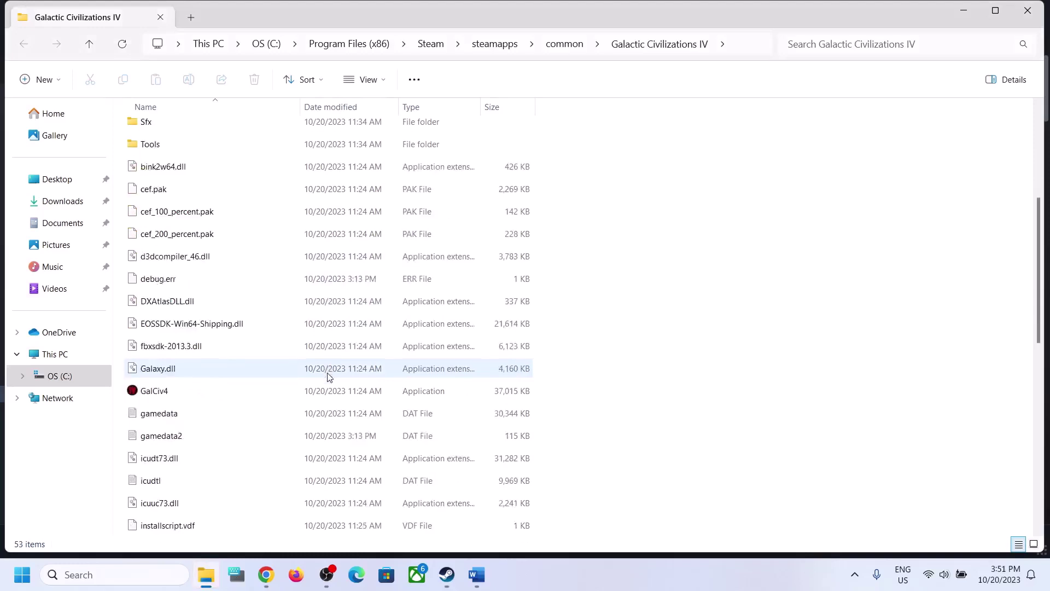
left_click(155, 259)
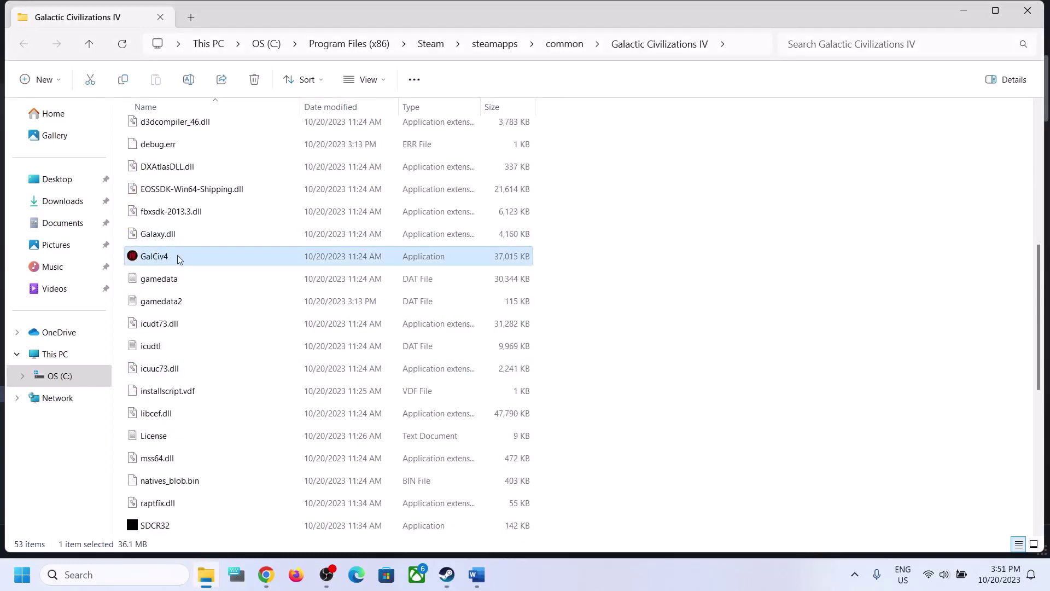
- Check GalCiv4's context options and inspect the game folder's Properties, including Sharing
right_click(179, 259)
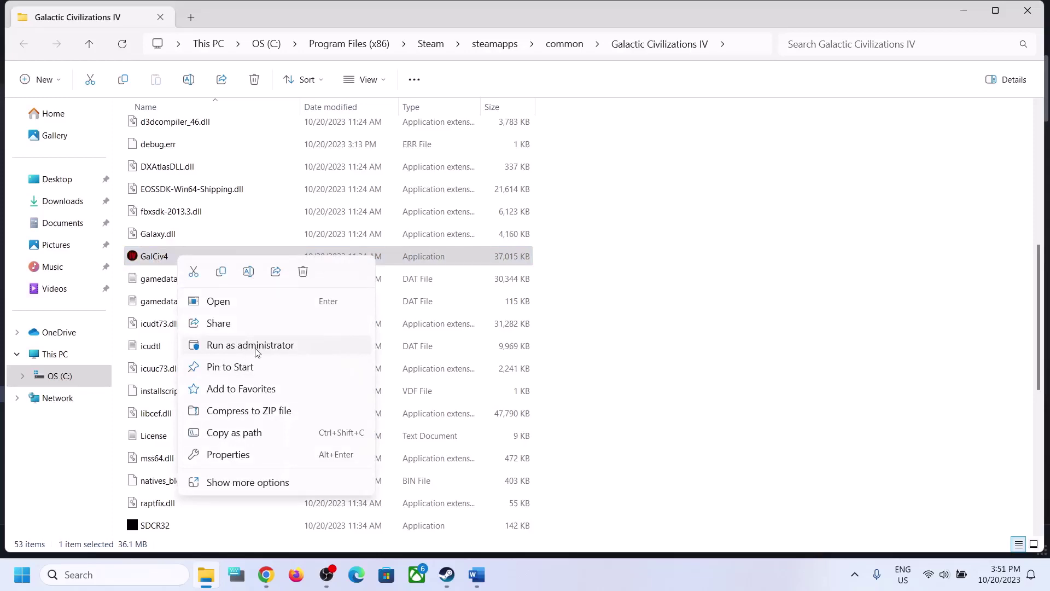
left_click(776, 345)
right_click(173, 268)
right_click(170, 263)
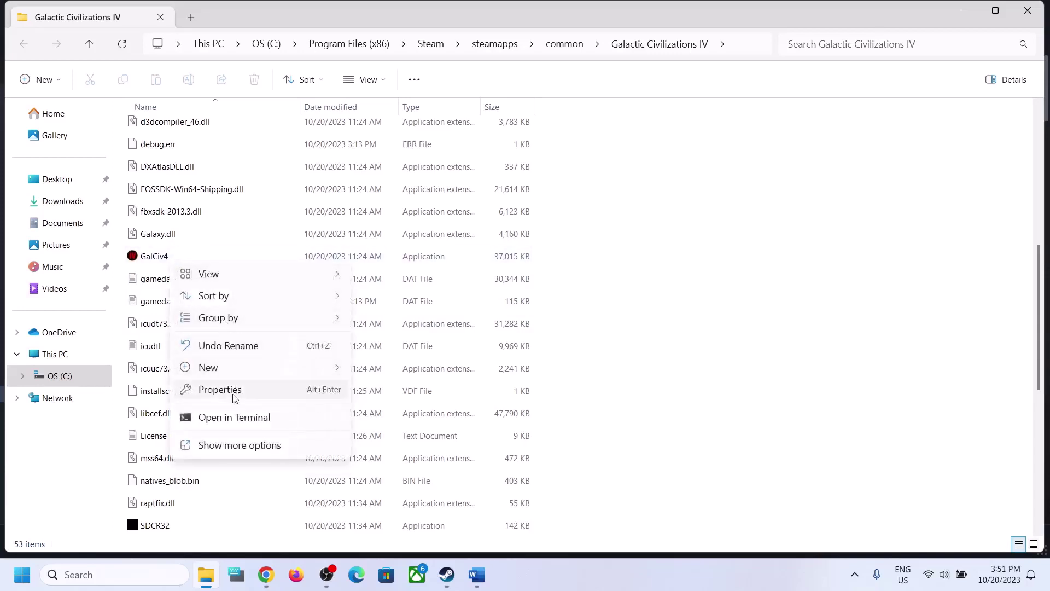
left_click(233, 390)
left_click_drag(153, 113, 516, 111)
left_click(434, 135)
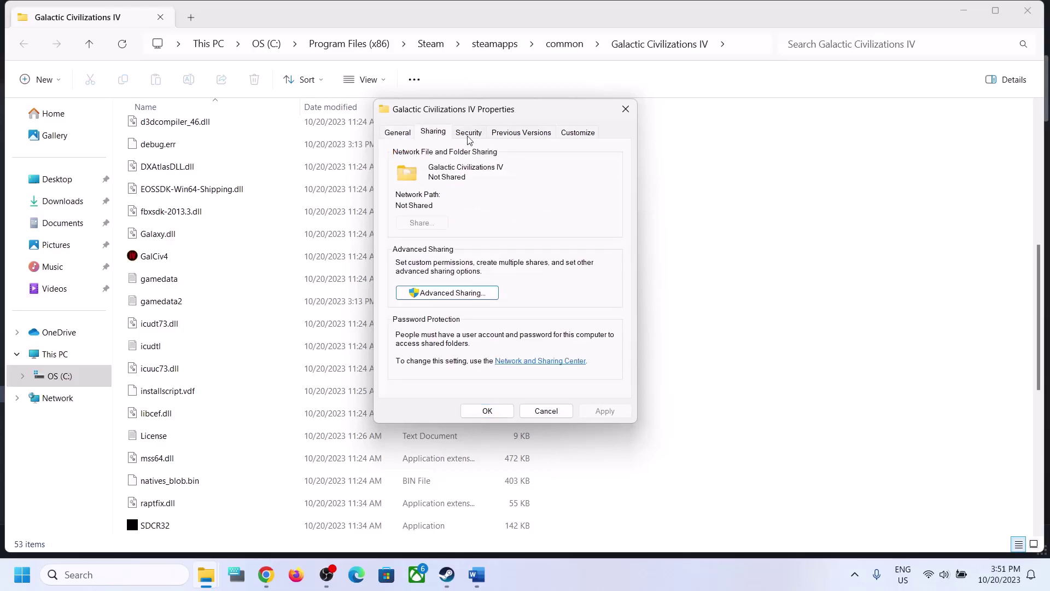
left_click(399, 133)
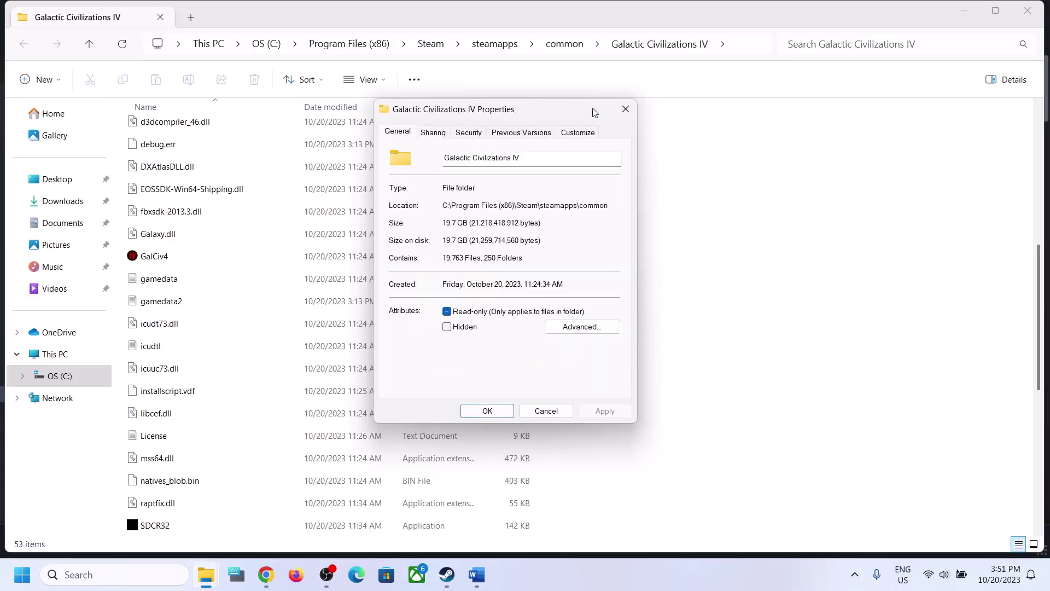
left_click(626, 109)
- Review GalCiv4's options again, then highlight Step 5 on allowing the game in the notes
right_click(162, 261)
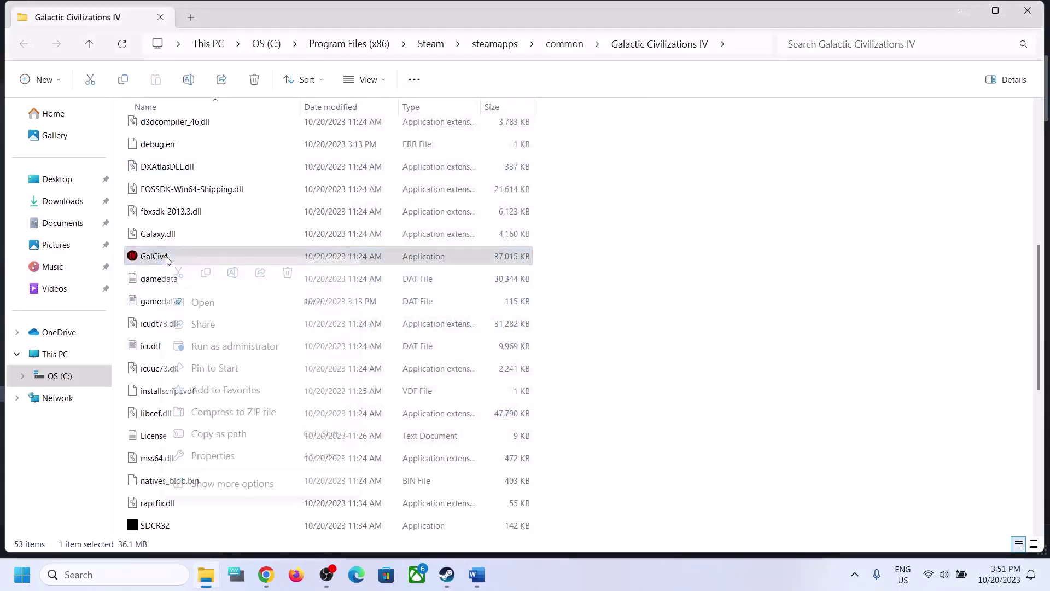
left_click(761, 327)
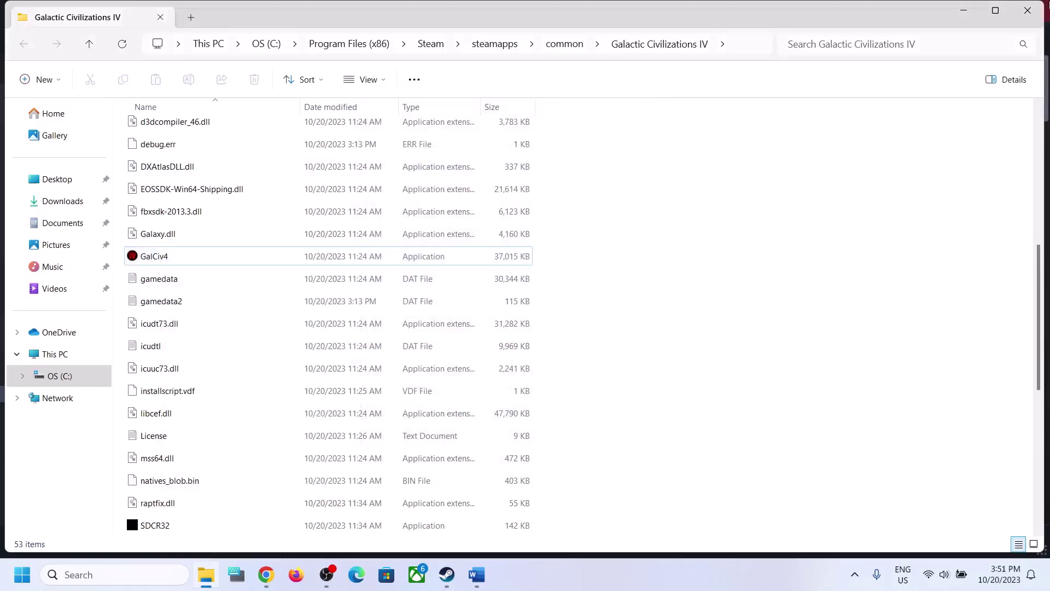
left_click(447, 574)
left_click(476, 574)
scroll(311, 419, "down", 4)
left_click_drag(149, 364, 158, 416)
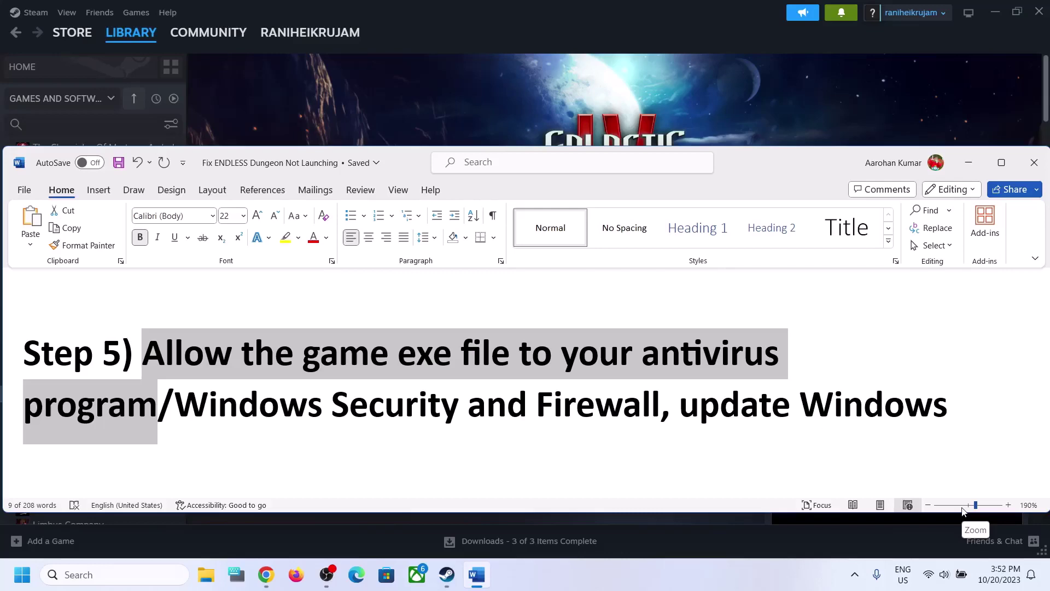
- Clear the notes highlight, then go to Privacy & security › Windows Security in Settings
left_click(315, 360)
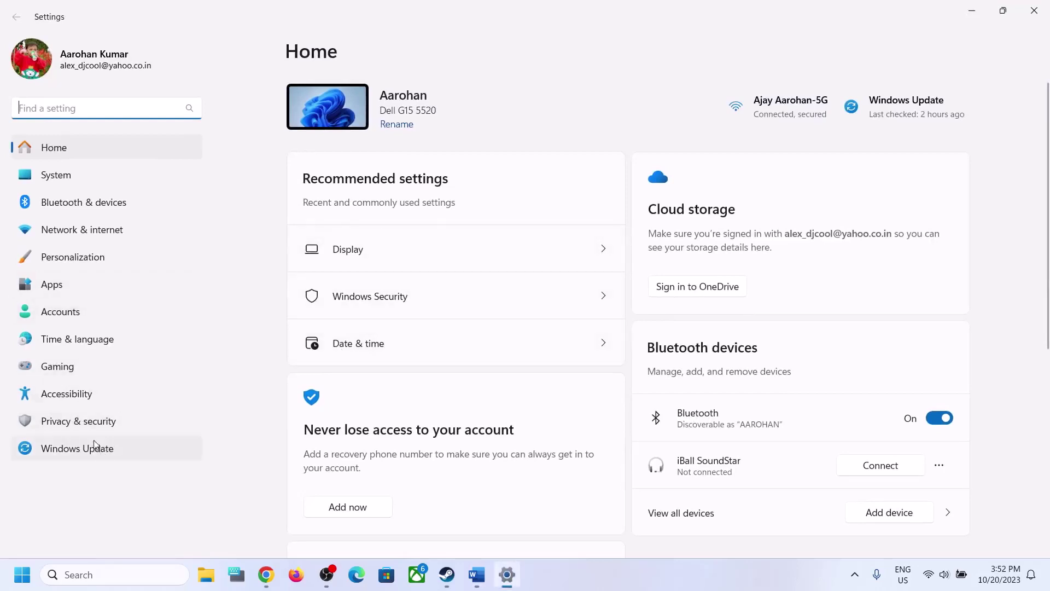
left_click(87, 429)
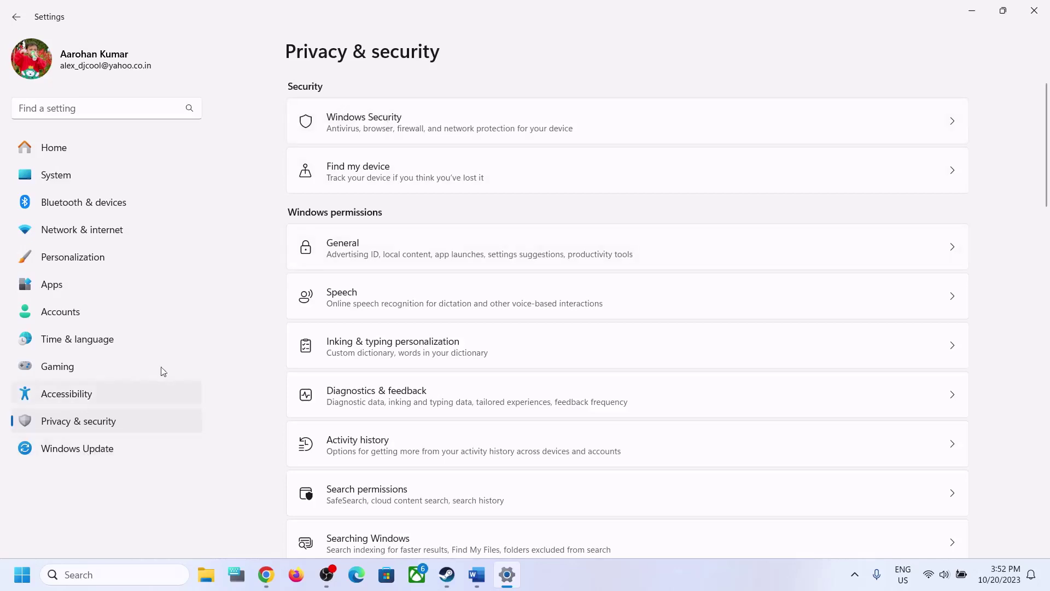
left_click(348, 141)
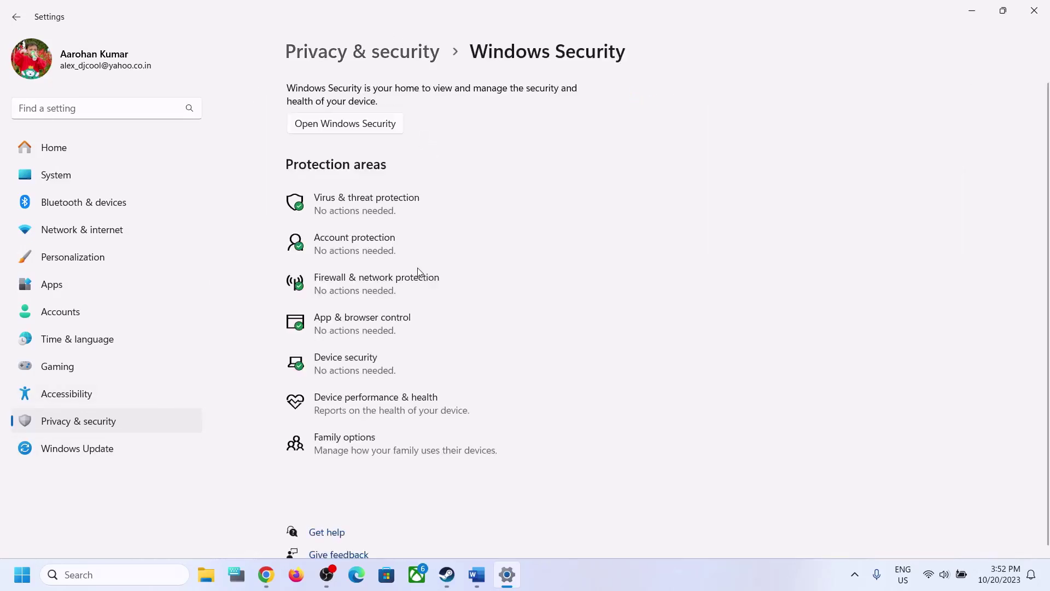
scroll(425, 269, "down", 1)
- Under Virus & threat protection's ransomware settings, start adding an allowed app by browsing all apps
left_click(336, 188)
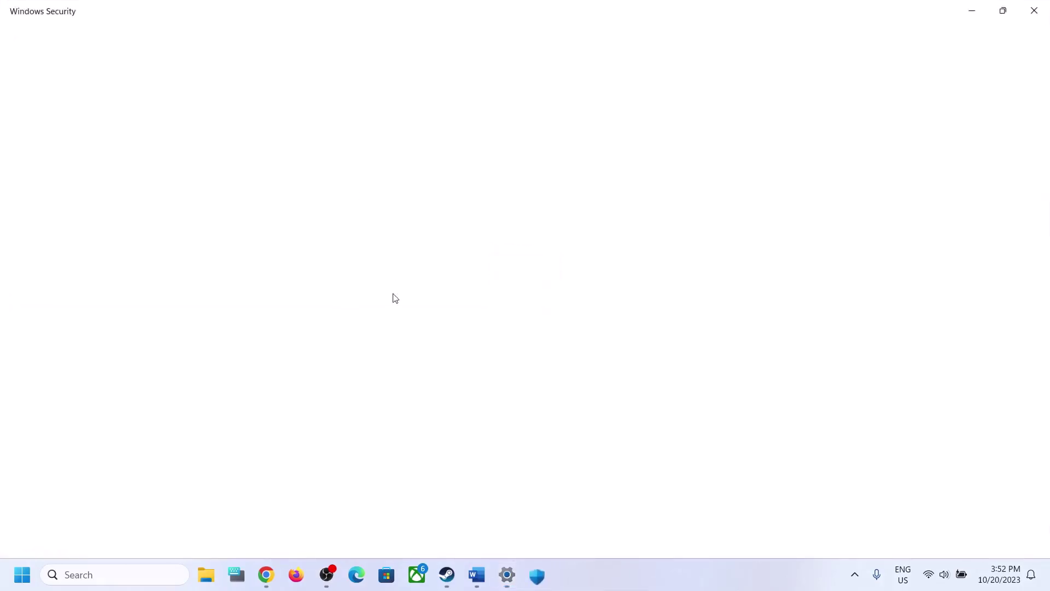
scroll(422, 494, "down", 2)
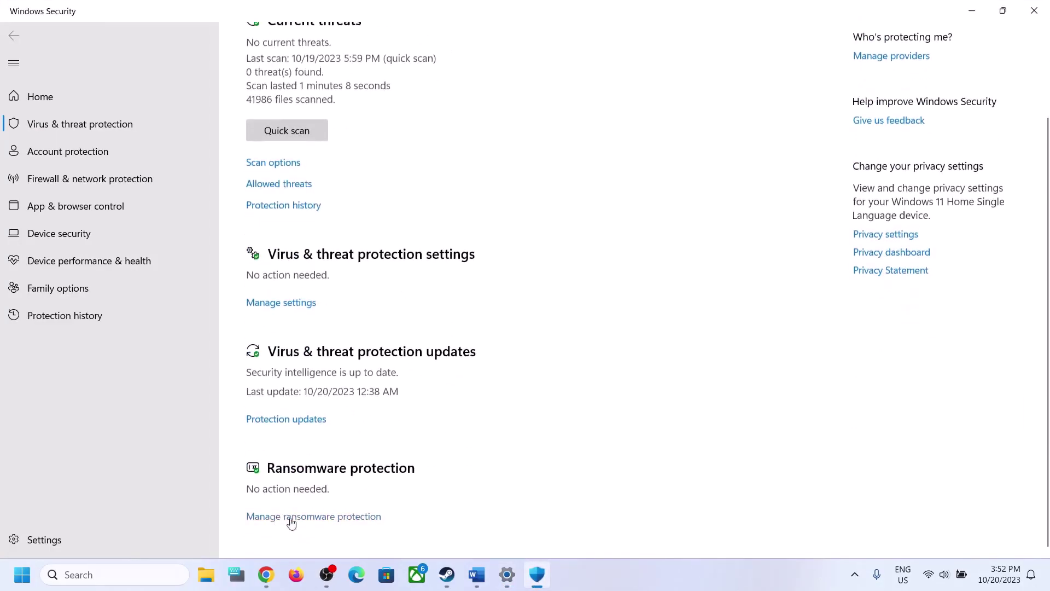
left_click(334, 517)
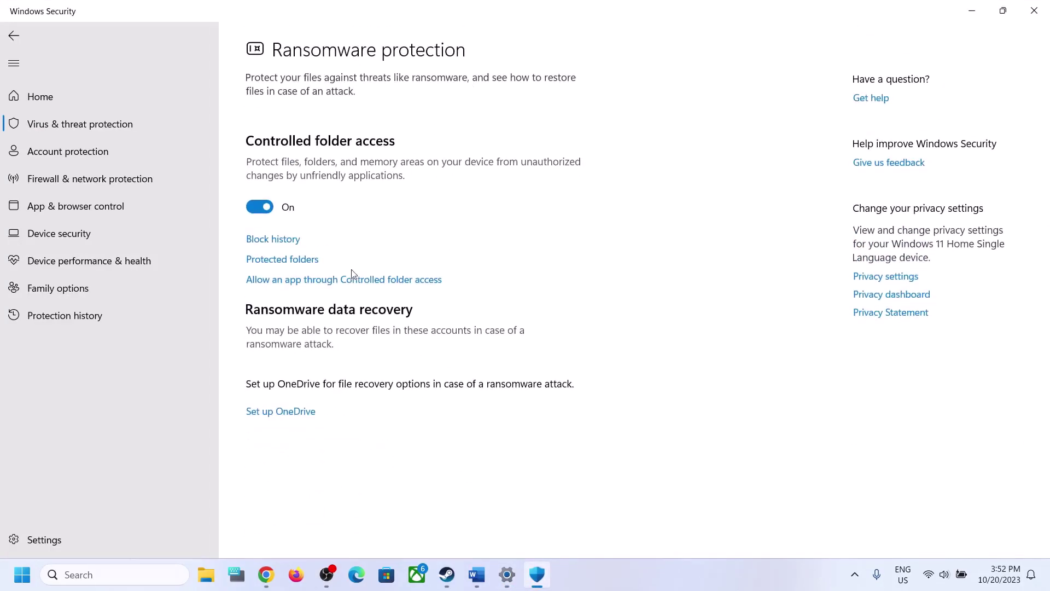
left_click(361, 282)
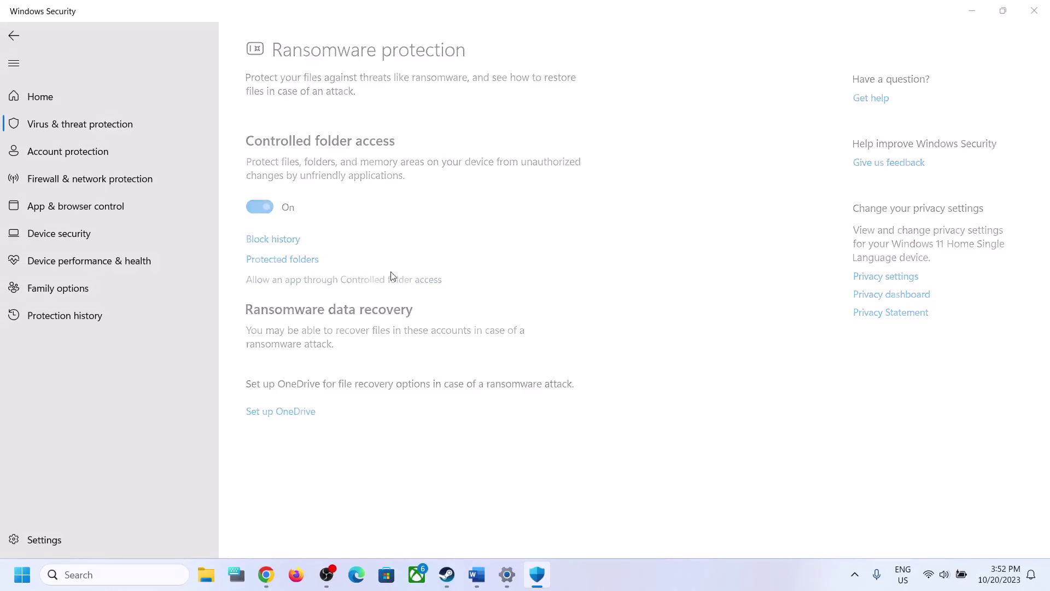
left_click(352, 45)
left_click(323, 104)
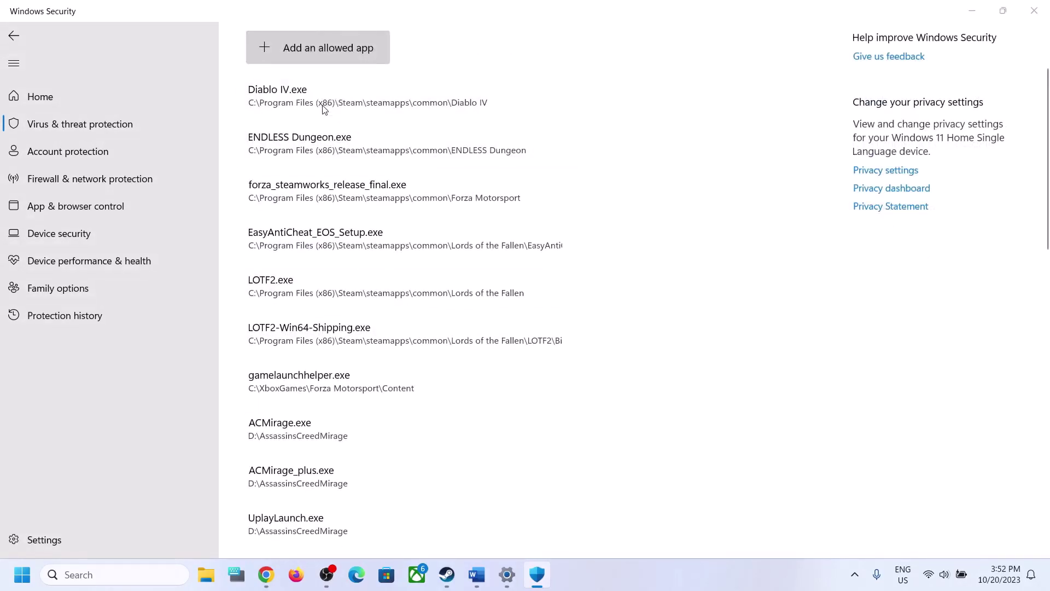
- Navigate to C:\Program Files (x86)\Steam\steamapps\common in the file browser
left_click(55, 305)
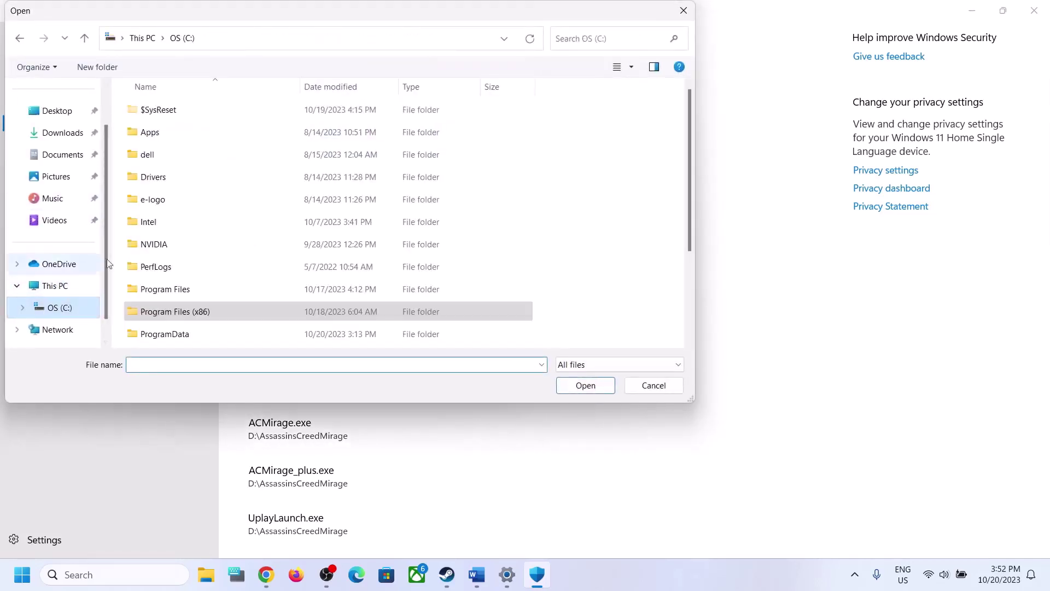
left_click(46, 287)
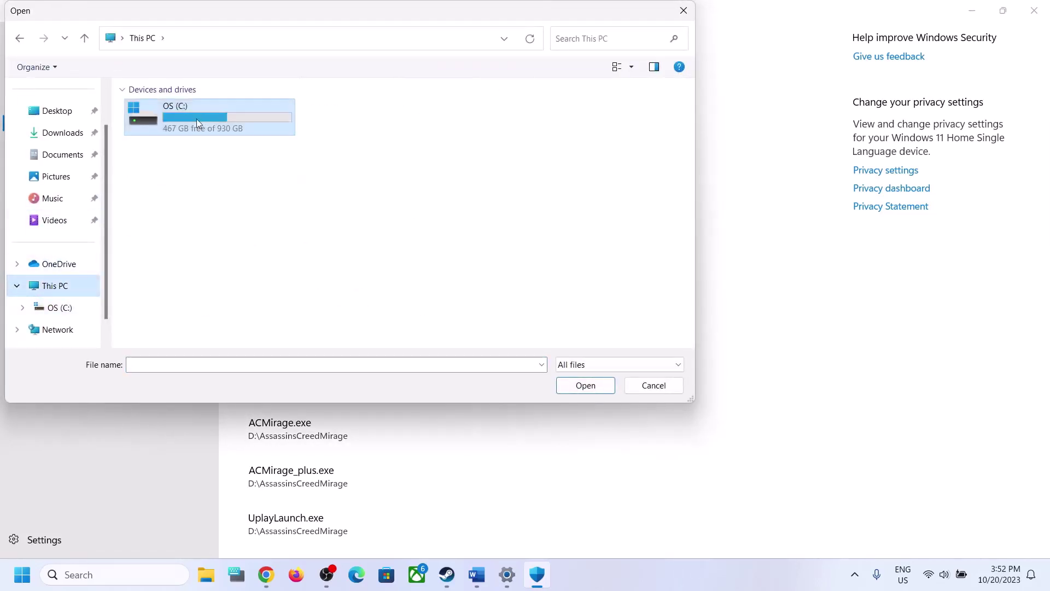
double_click(197, 121)
scroll(192, 230, "down", 3)
double_click(192, 180)
scroll(229, 260, "down", 3)
double_click(171, 294)
scroll(178, 257, "down", 4)
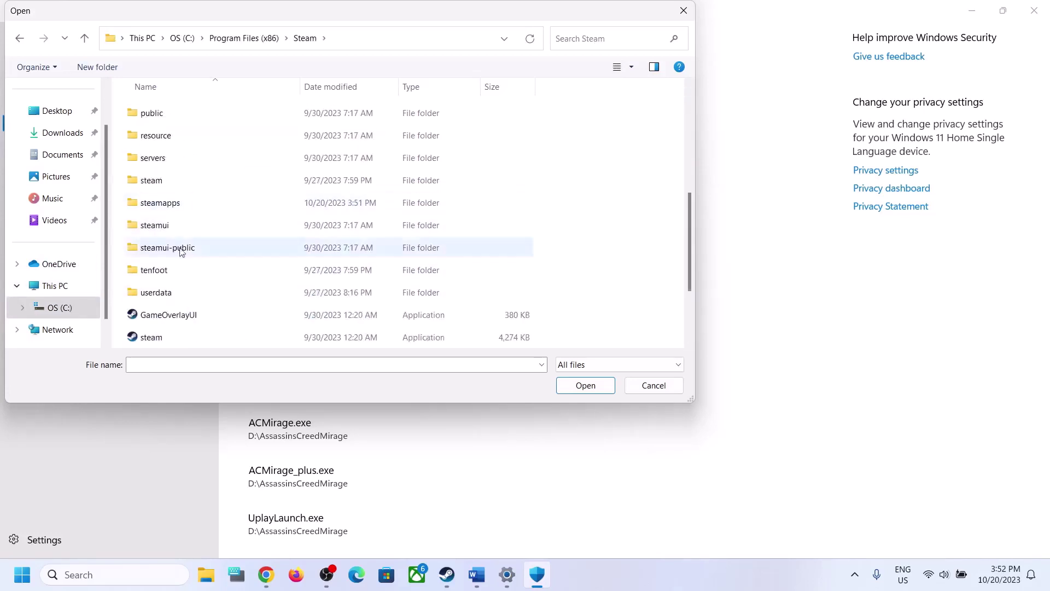
double_click(164, 203)
double_click(192, 110)
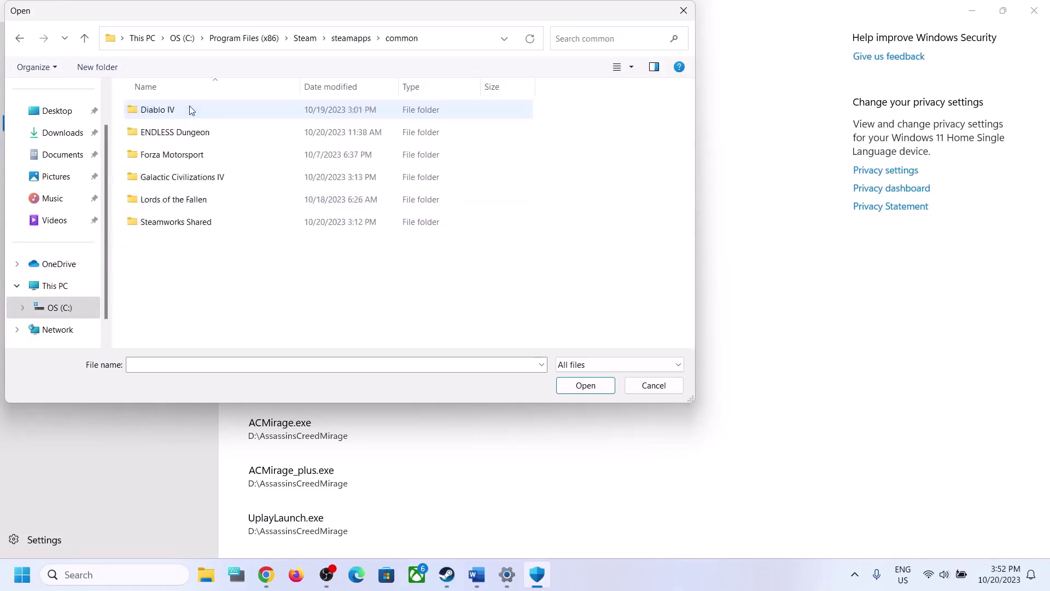
- Open the Galactic Civilizations IV folder and add GalCiv4 as an allowed app
left_click(180, 179)
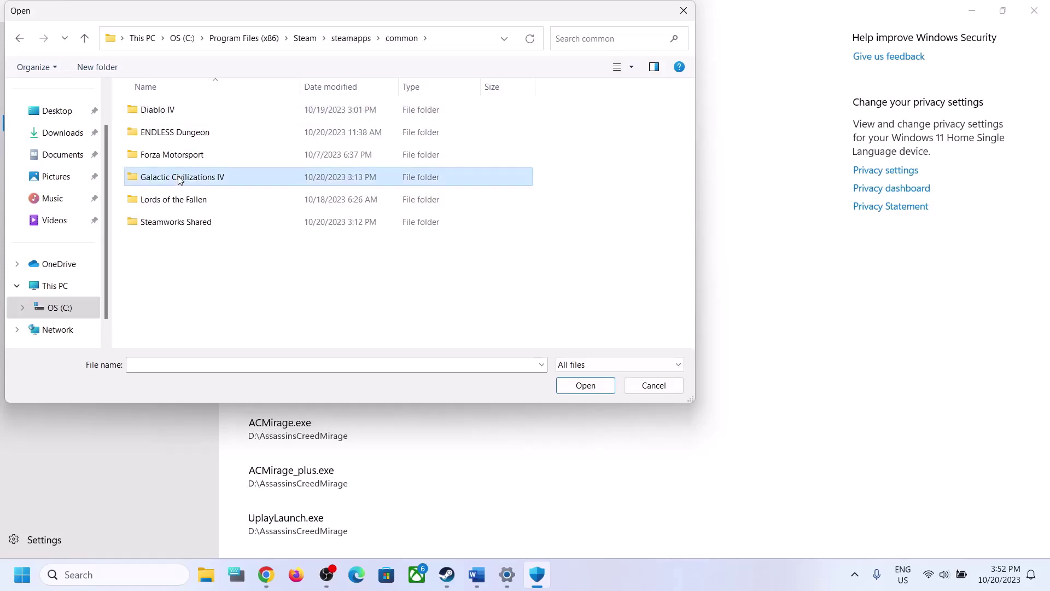
double_click(205, 182)
scroll(195, 255, "down", 3)
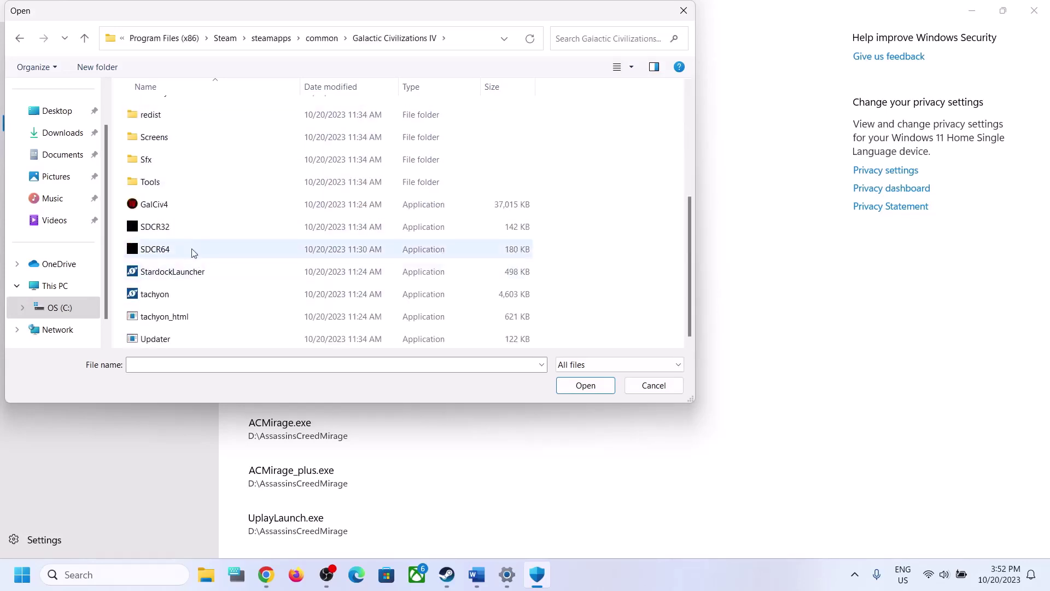
left_click(165, 209)
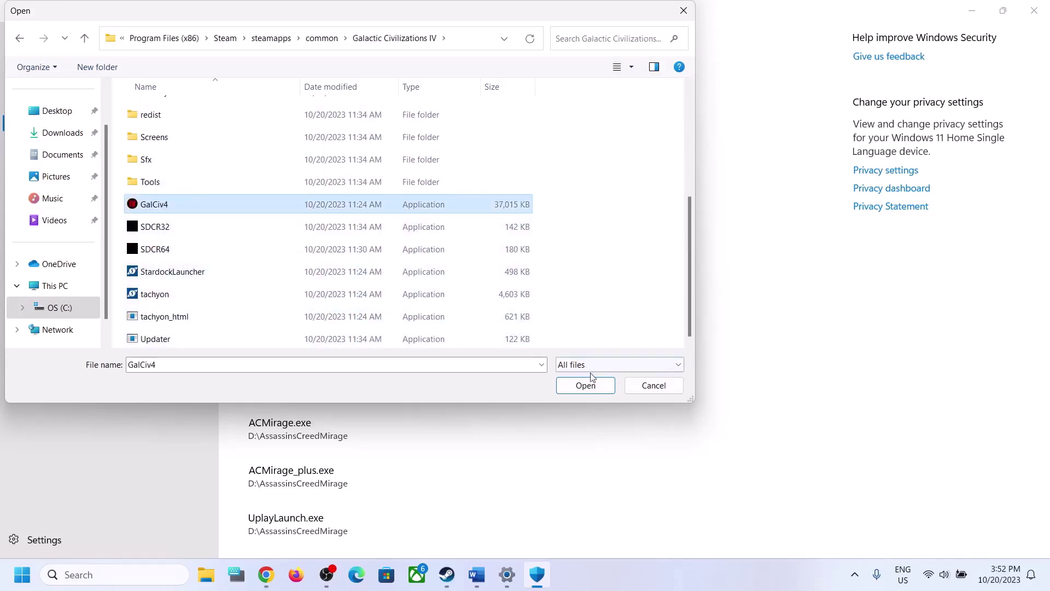
left_click(585, 386)
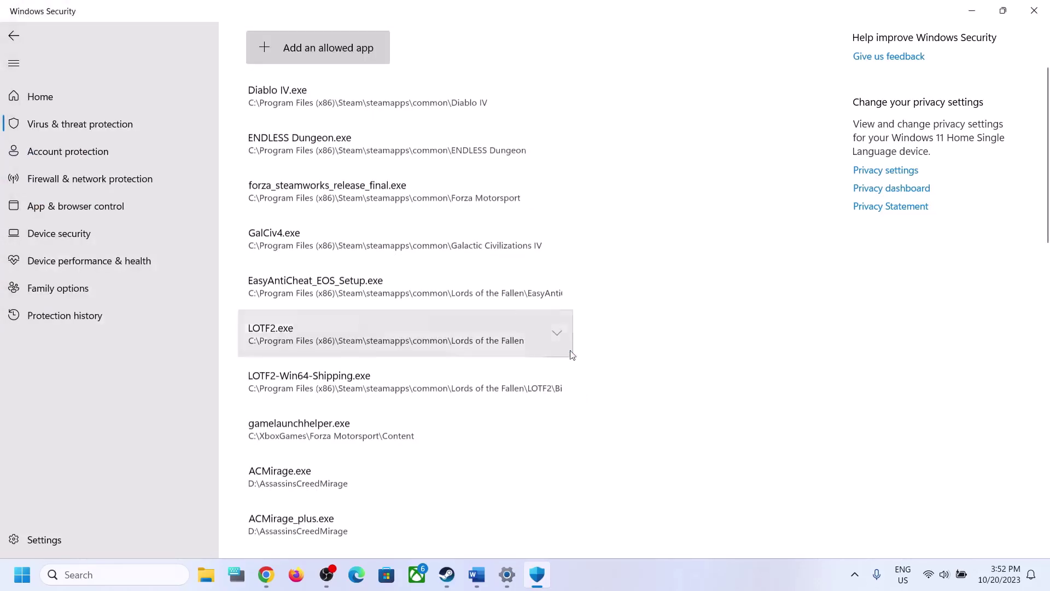
- Try adding SDCR32 as another allowed app, cancel, and open Windows search
left_click(316, 47)
left_click(300, 101)
scroll(189, 305, "down", 3)
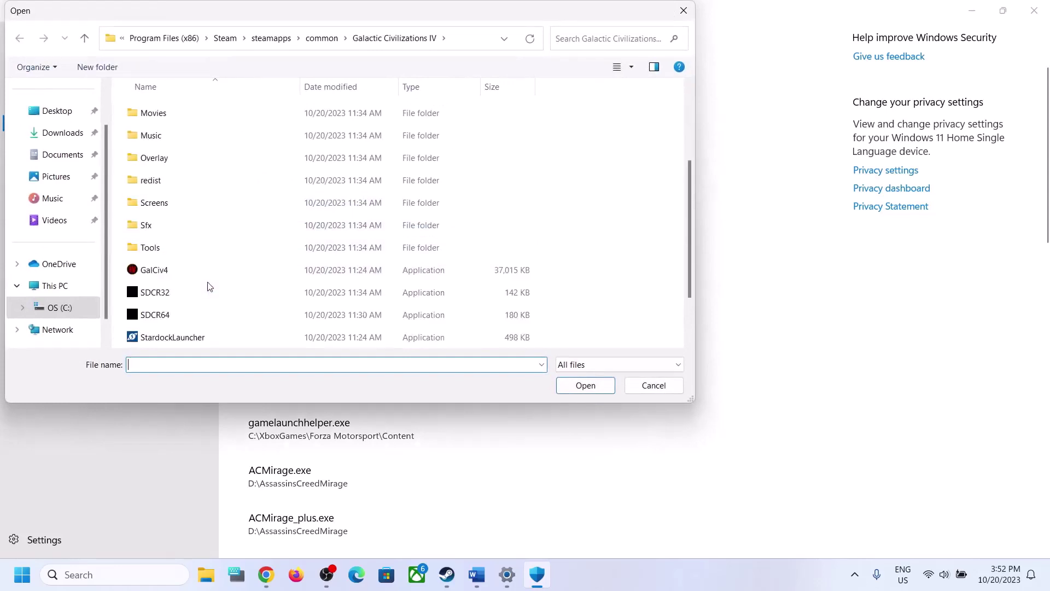
left_click(170, 228)
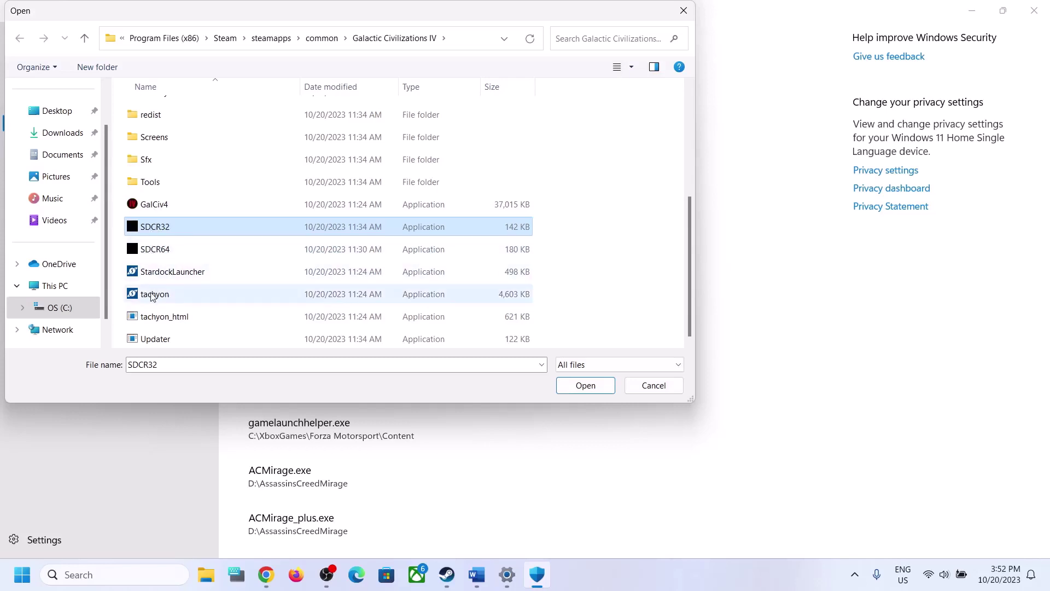
left_click(646, 385)
left_click(77, 578)
- Search 'control' to open Control Panel's Windows Defender Firewall and unlock the allowed-apps list
type("control")
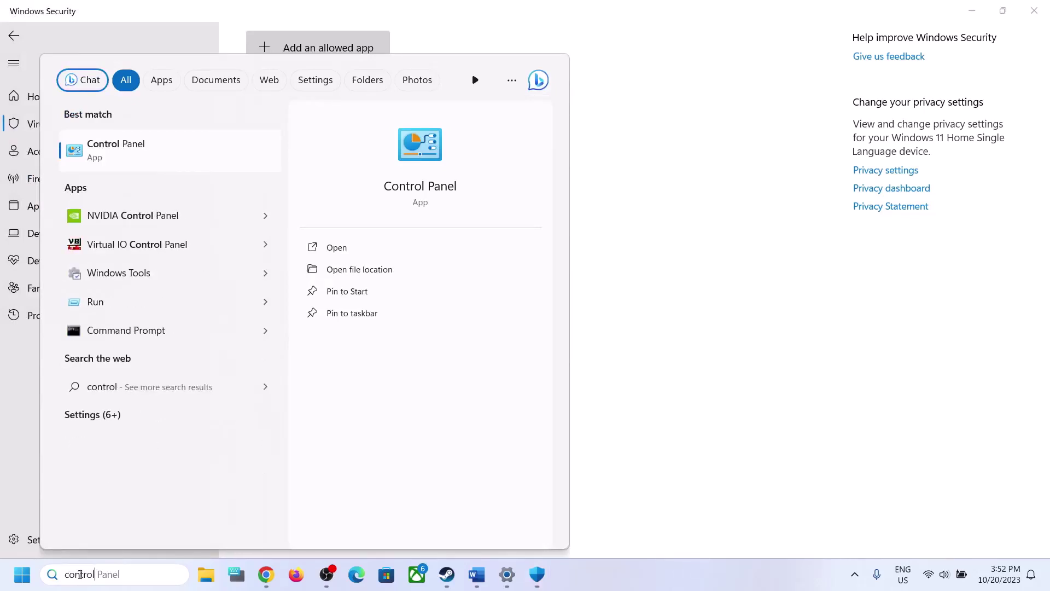
left_click(118, 147)
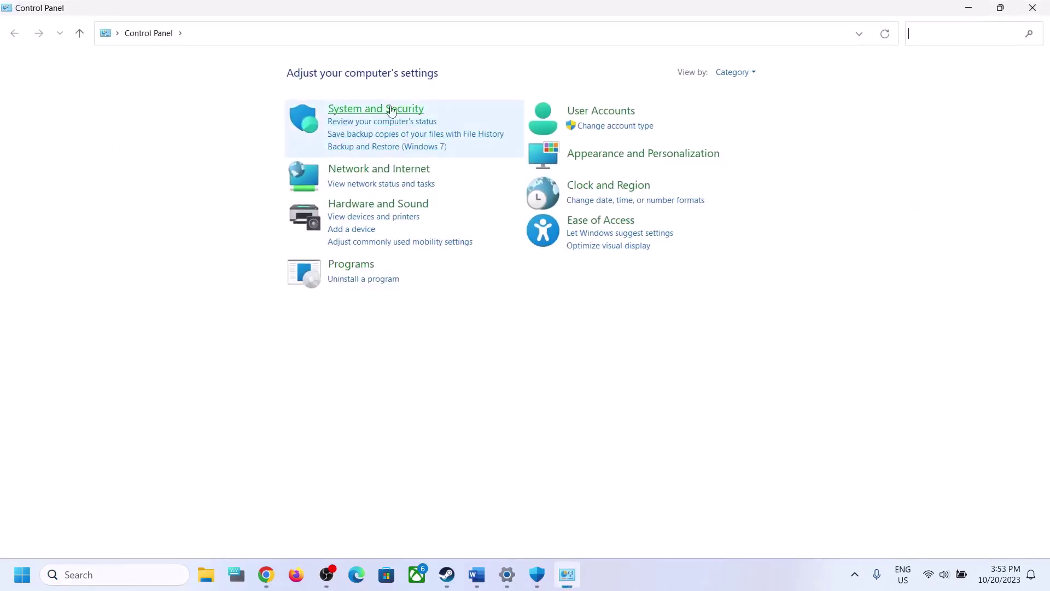
left_click(383, 109)
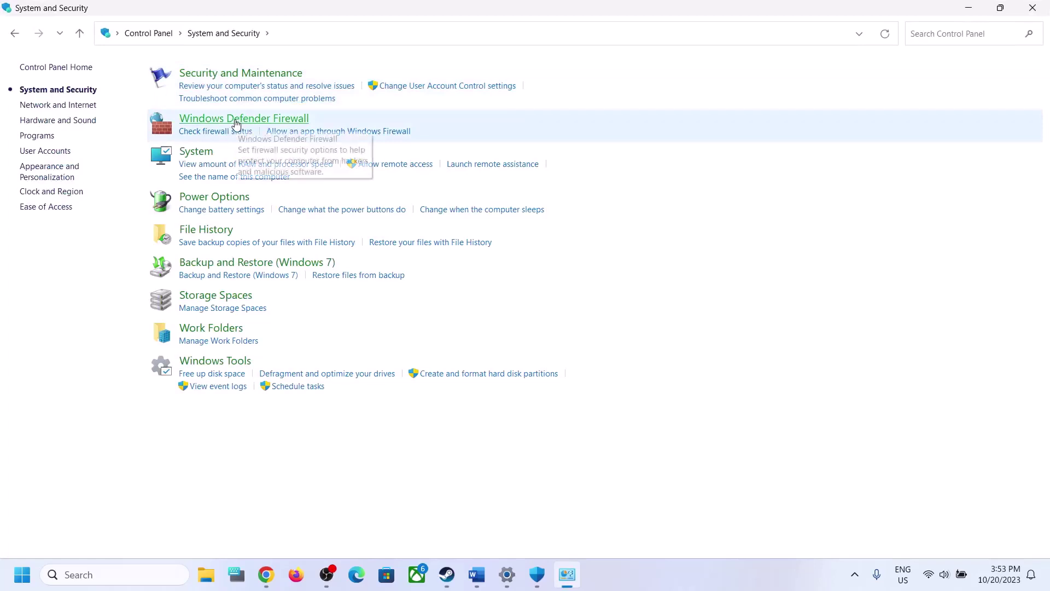
left_click(236, 121)
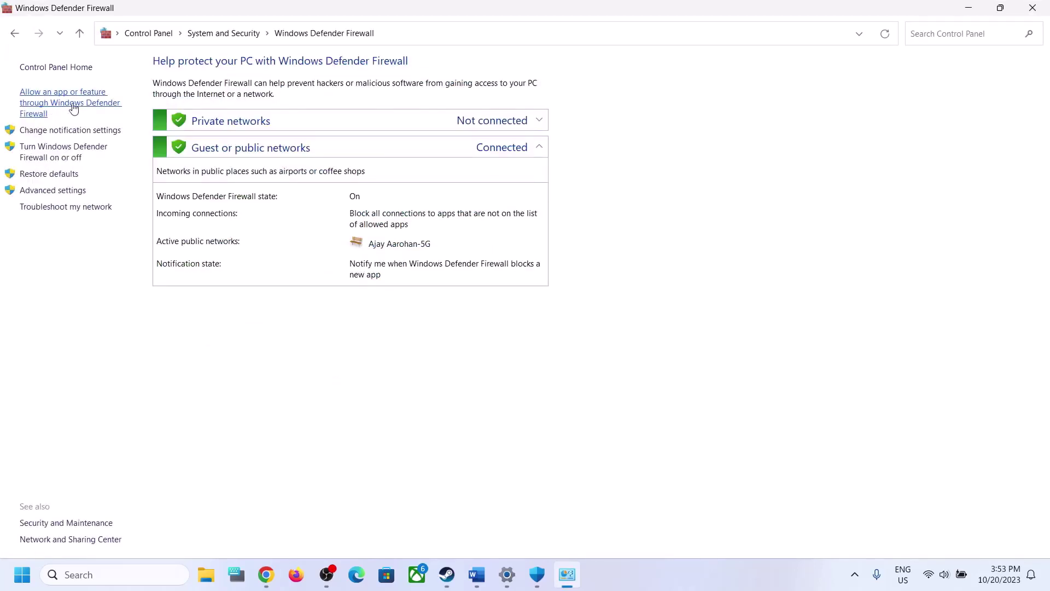
left_click(680, 104)
- Start allowing another app and browse into C:\Program Files (x86)
left_click(661, 353)
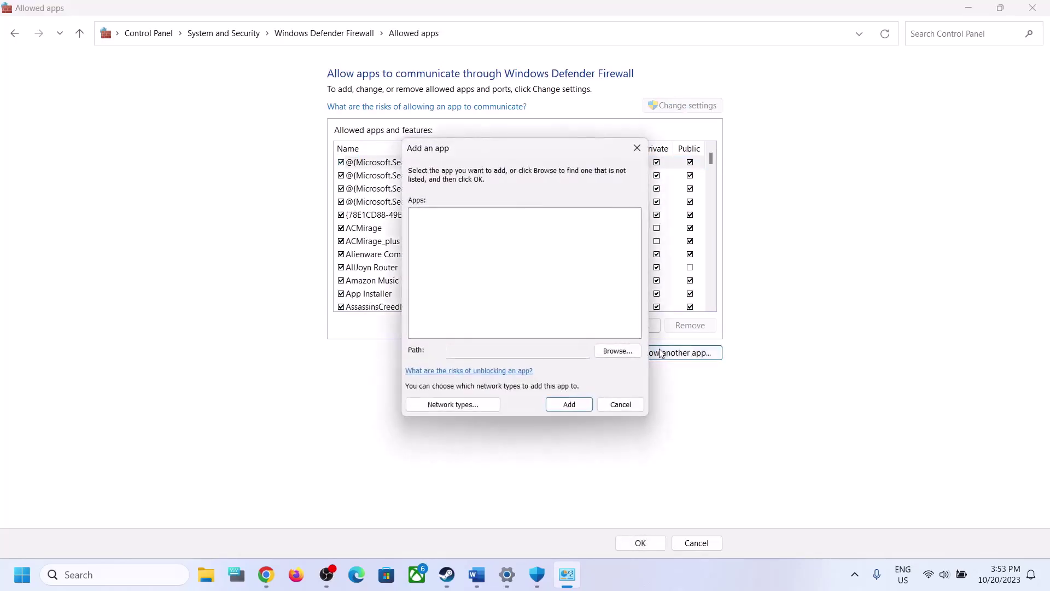
left_click(637, 351)
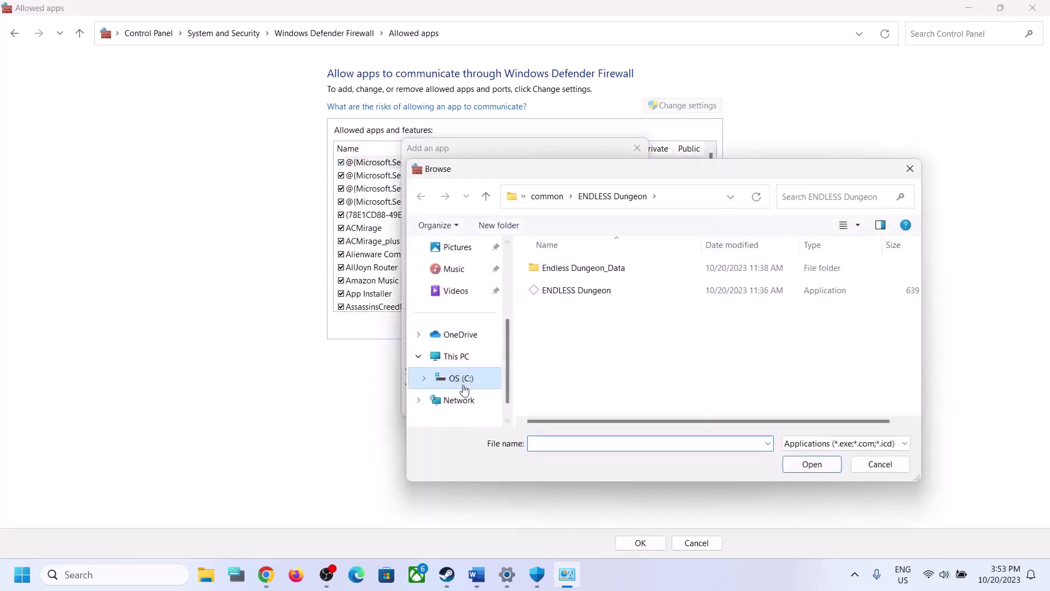
left_click(461, 379)
scroll(586, 389, "down", 2)
scroll(602, 328, "up", 1)
left_click(606, 309)
double_click(606, 309)
- Go through Steam\steamapps\common\Galactic Civilizations IV and choose GalCiv4
scroll(600, 367, "down", 3)
double_click(568, 382)
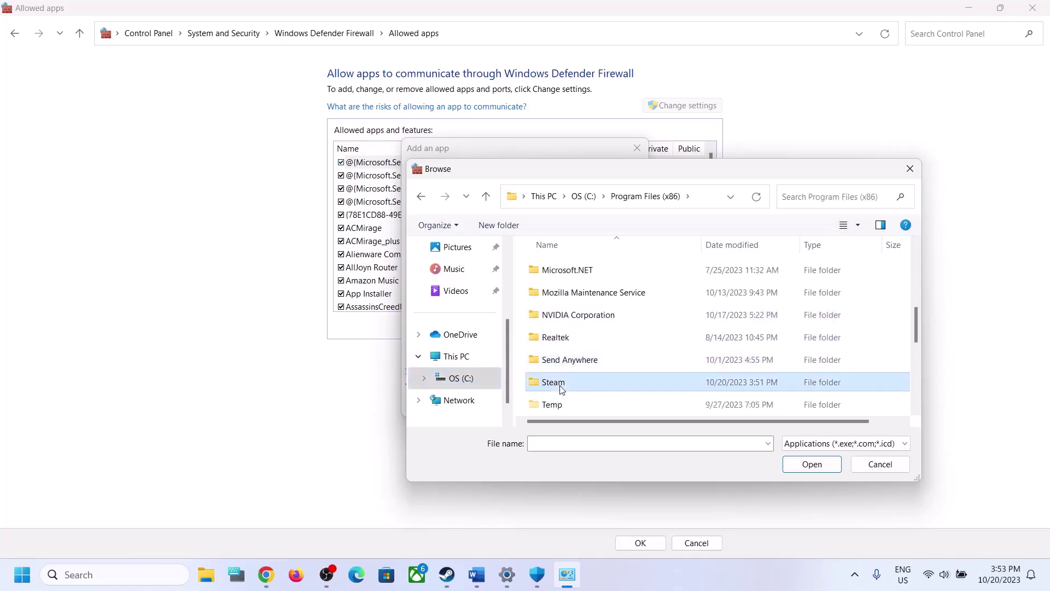
scroll(580, 372, "down", 2)
scroll(581, 375, "down", 2)
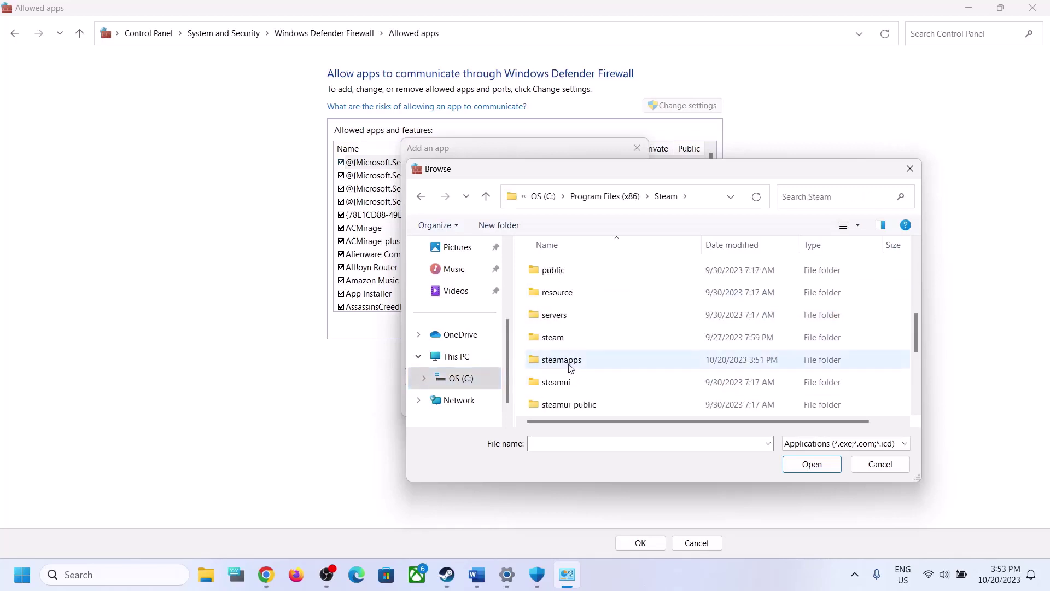
double_click(569, 363)
double_click(579, 273)
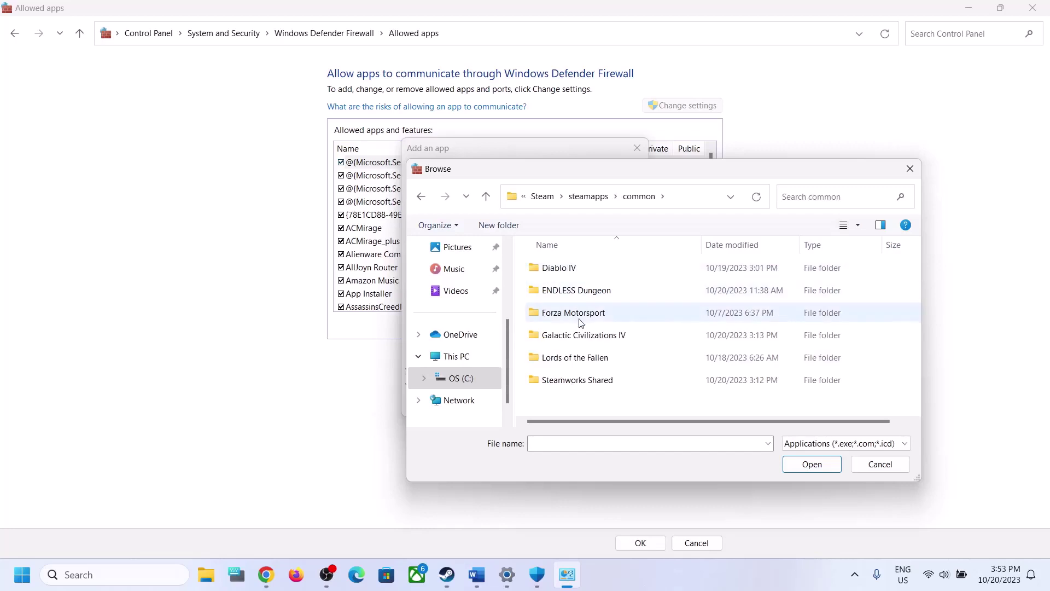
double_click(581, 334)
scroll(588, 333, "down", 3)
left_click(574, 358)
- Add Galactic Civilizations IV: Supernova to the firewall list, save with OK, and close the window
left_click(803, 466)
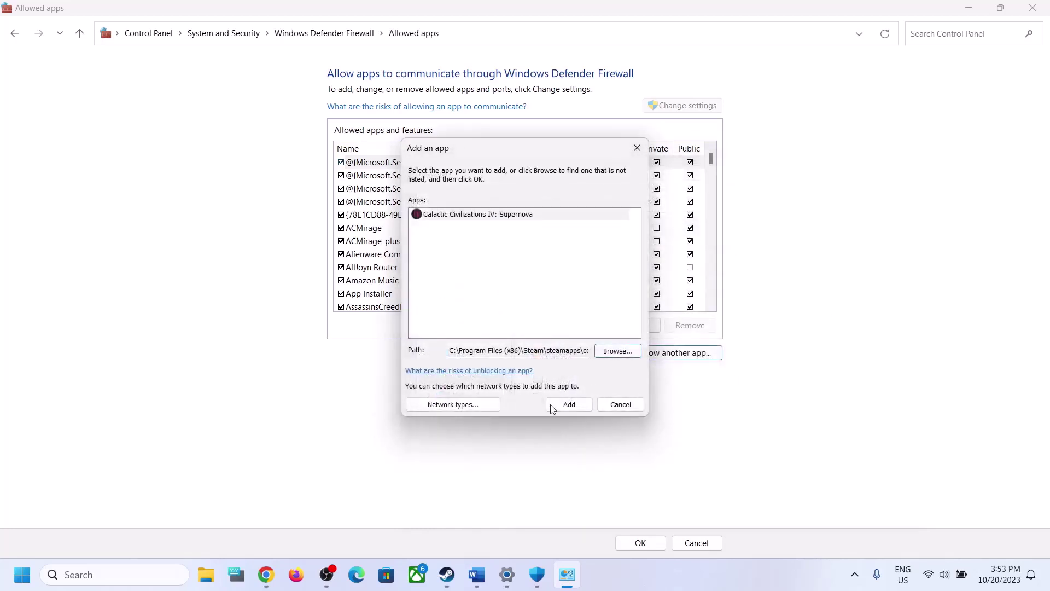
left_click(562, 404)
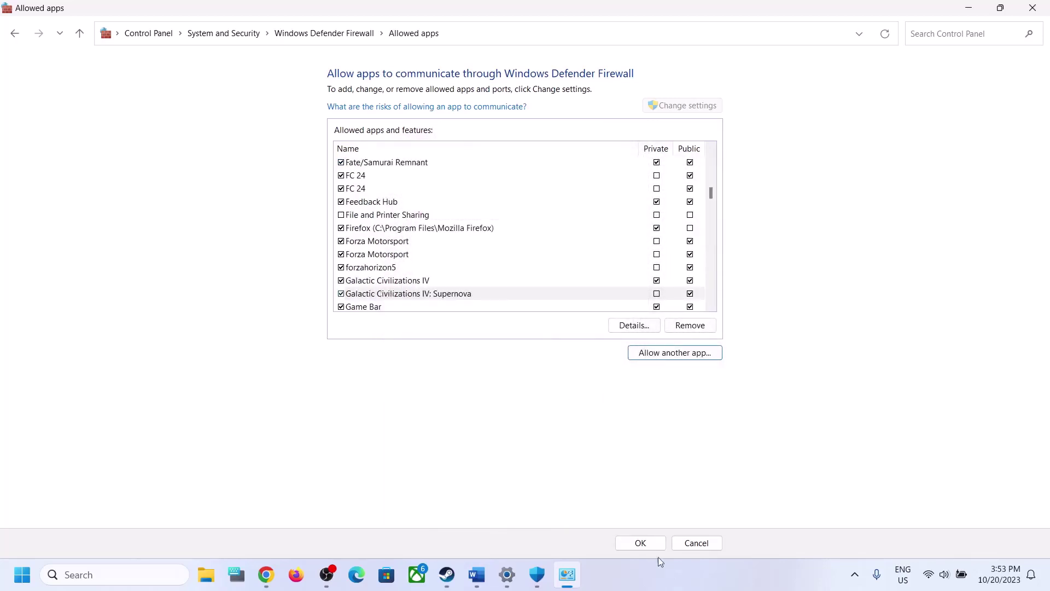
left_click(650, 543)
left_click(1021, 10)
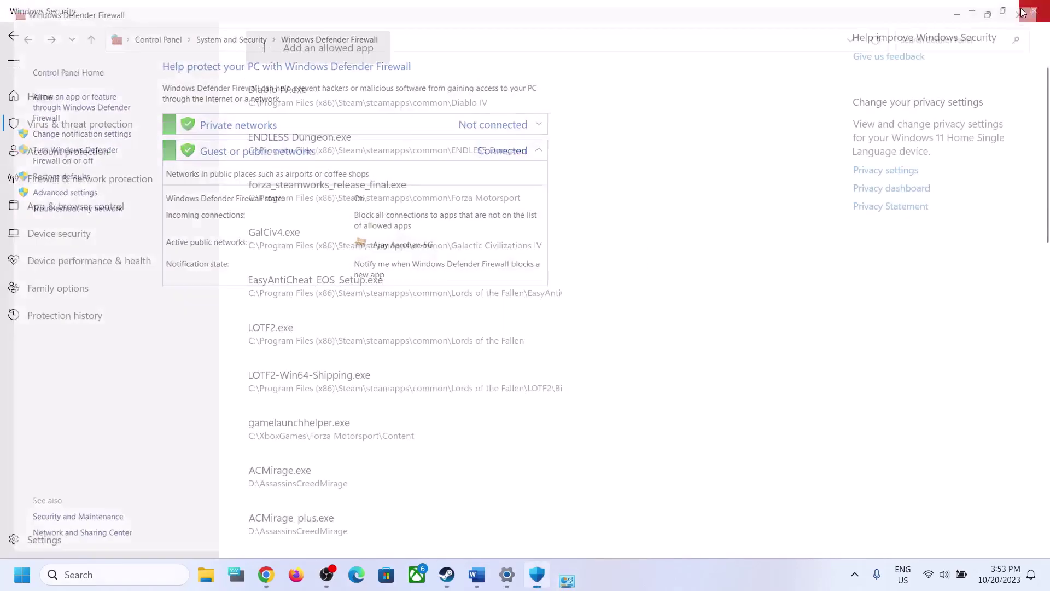
- Close Windows Security and Settings, then highlight the update-Windows part of Step 5
left_click(1036, 10)
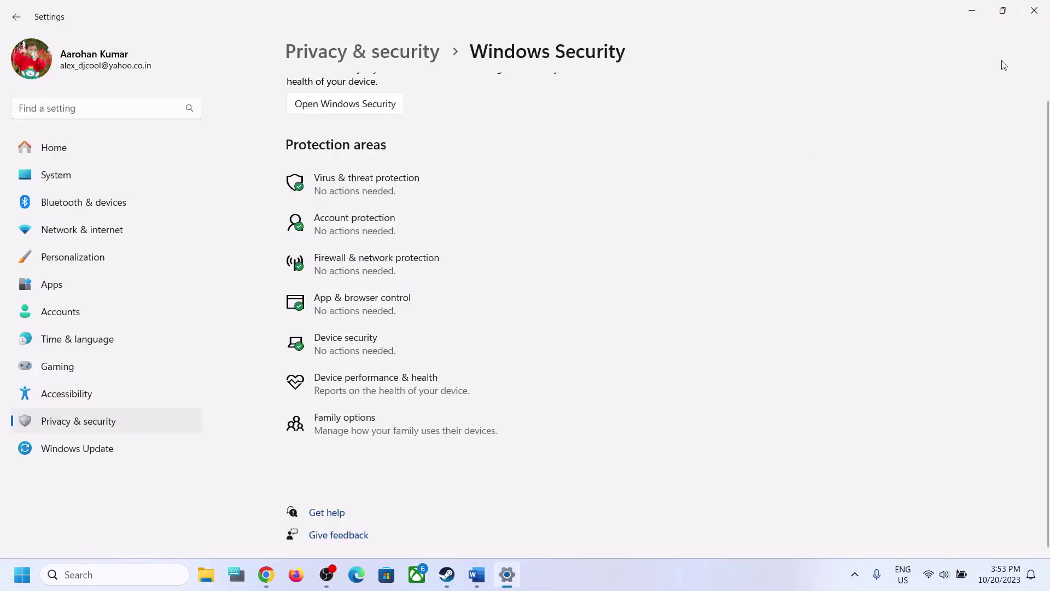
left_click(1044, 7)
scroll(525, 413, "down", 1)
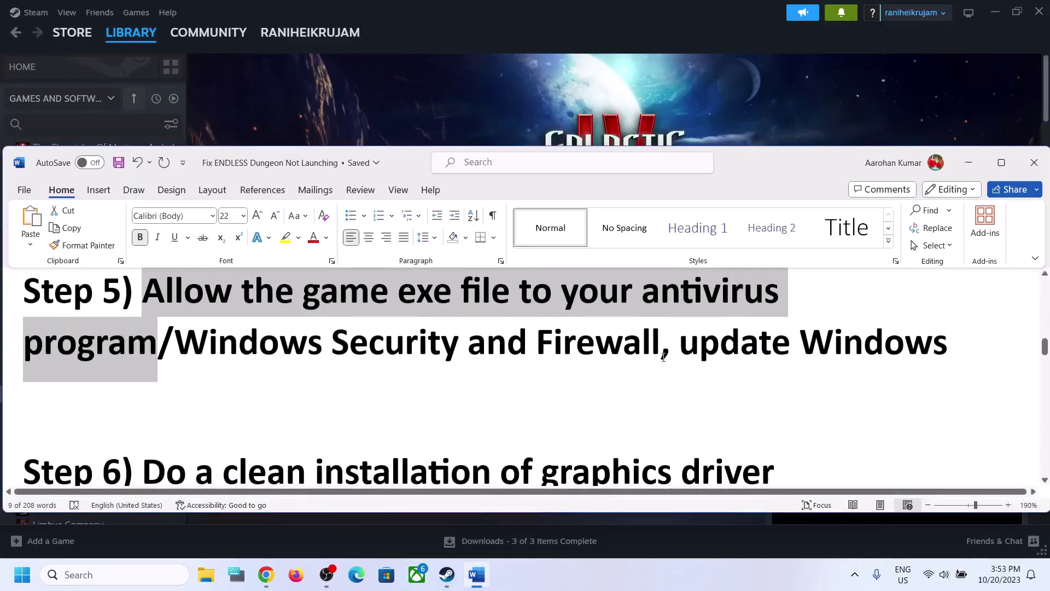
scroll(525, 412, "up", 1)
left_click_drag(692, 402, 903, 407)
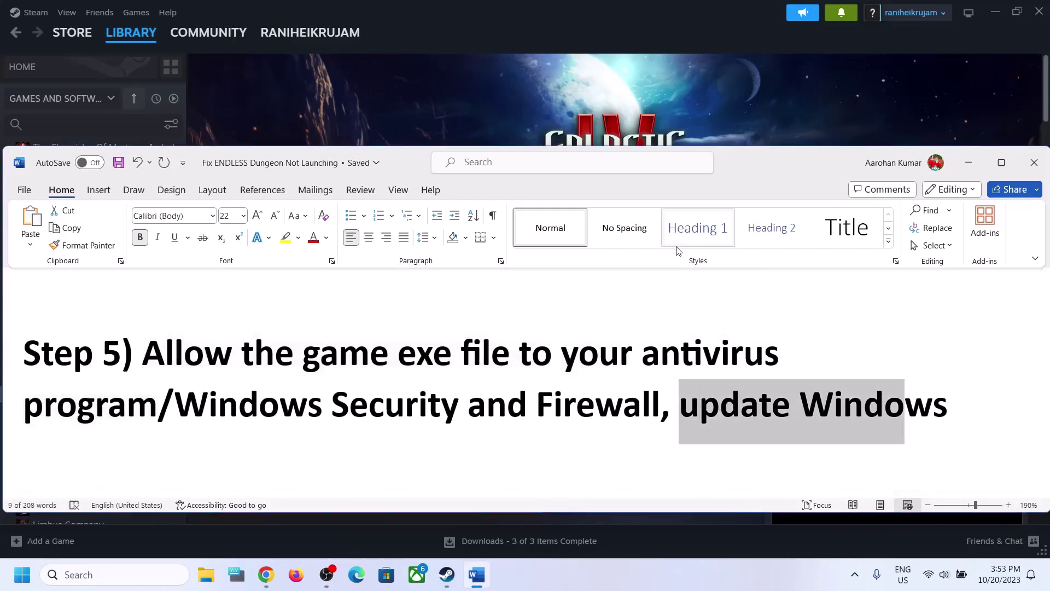
- Run Check for updates on the Windows Update page via Win+I, then close Settings
key("super+i")
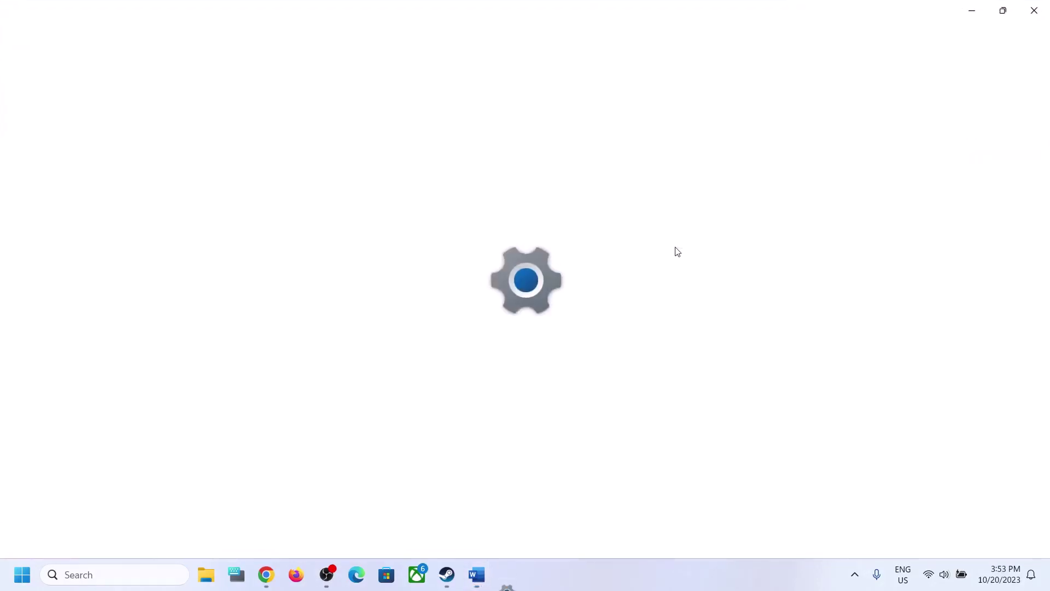
left_click(118, 448)
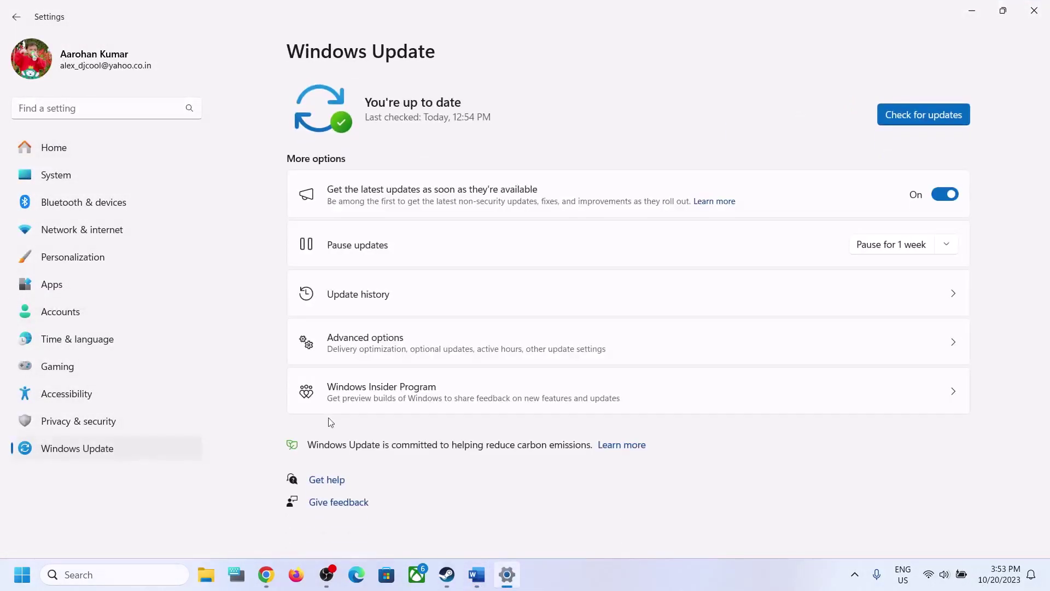
left_click(923, 115)
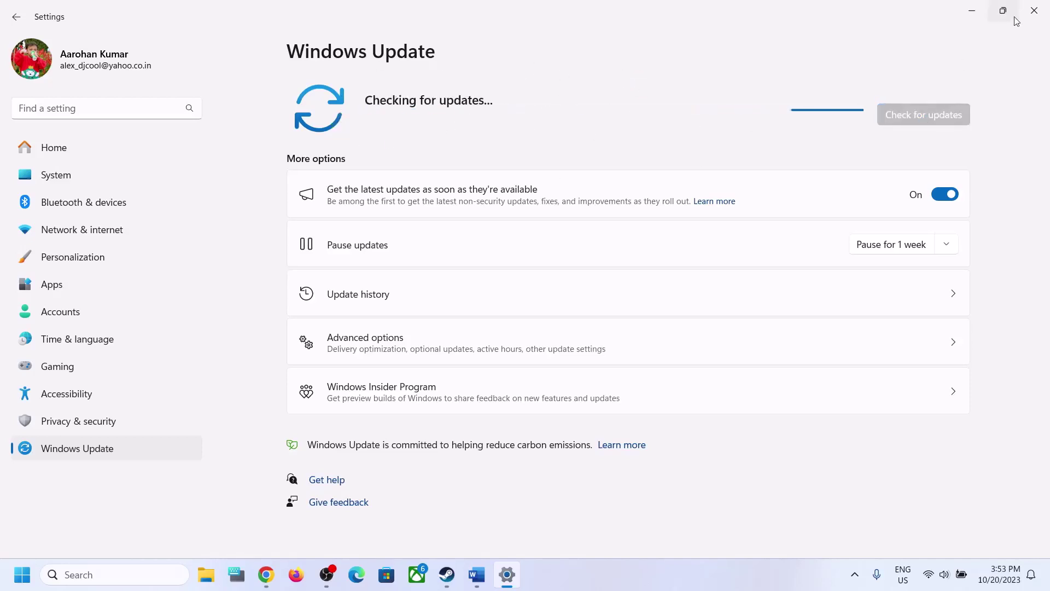
left_click(1032, 18)
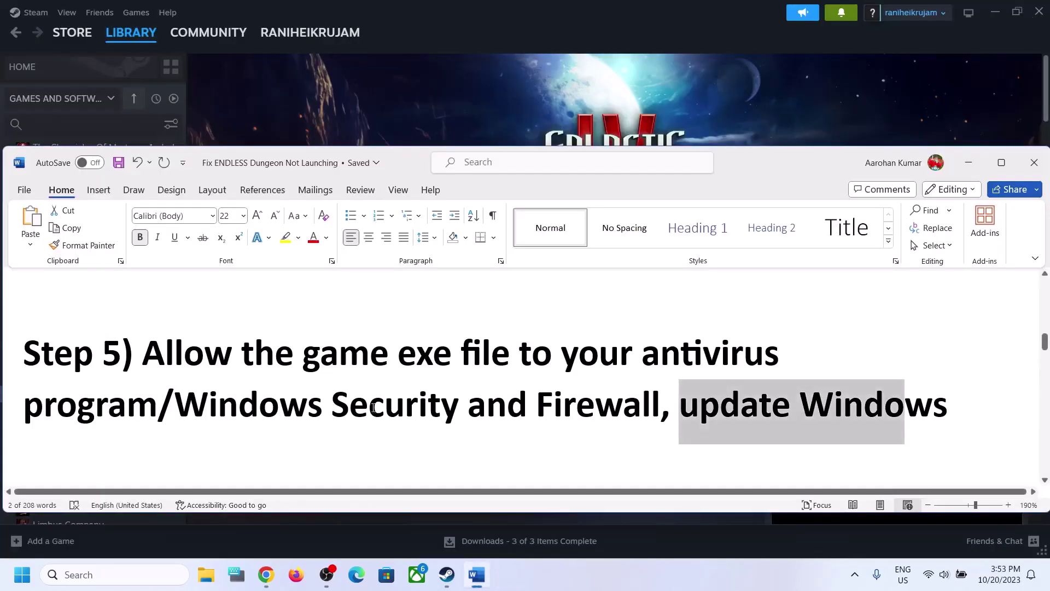
- Scroll to Step 6 and highlight its clean-install heading and the NVIDIA and AMD driver links
scroll(373, 407, "down", 3)
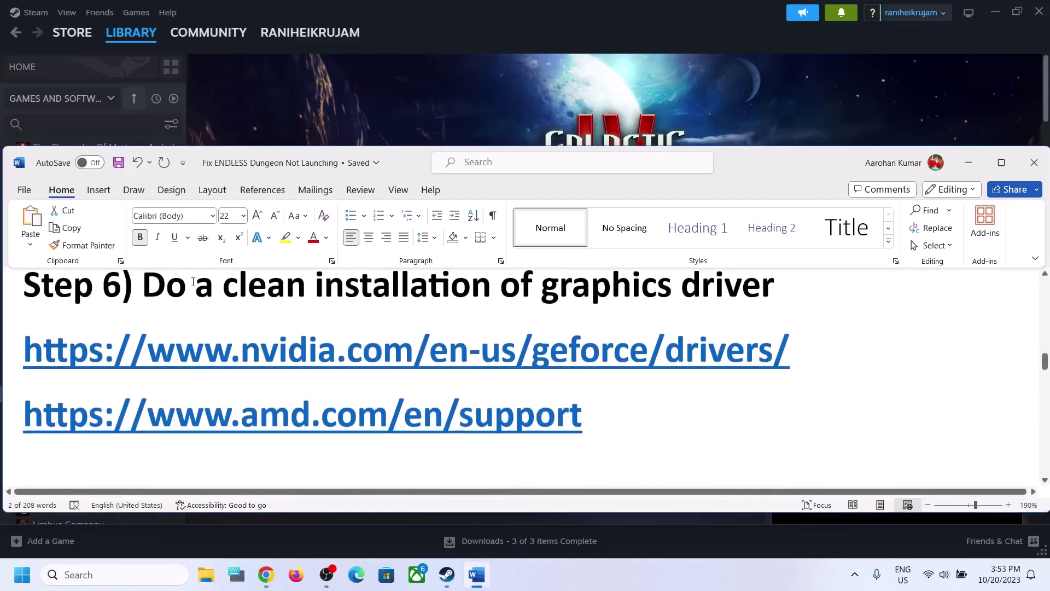
left_click_drag(193, 282, 803, 284)
left_click_drag(56, 350, 782, 350)
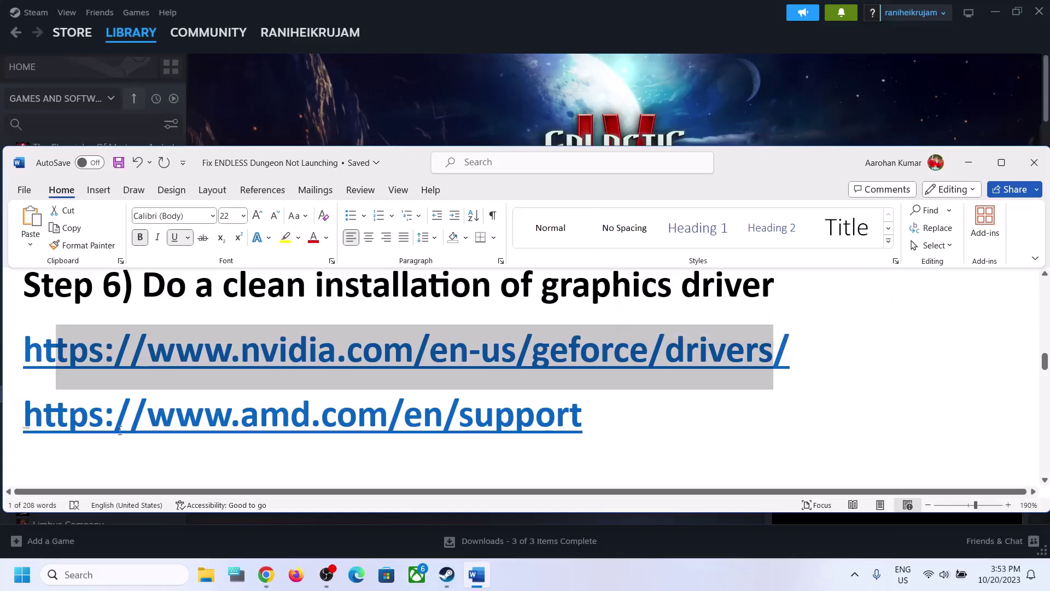
left_click_drag(120, 430, 473, 423)
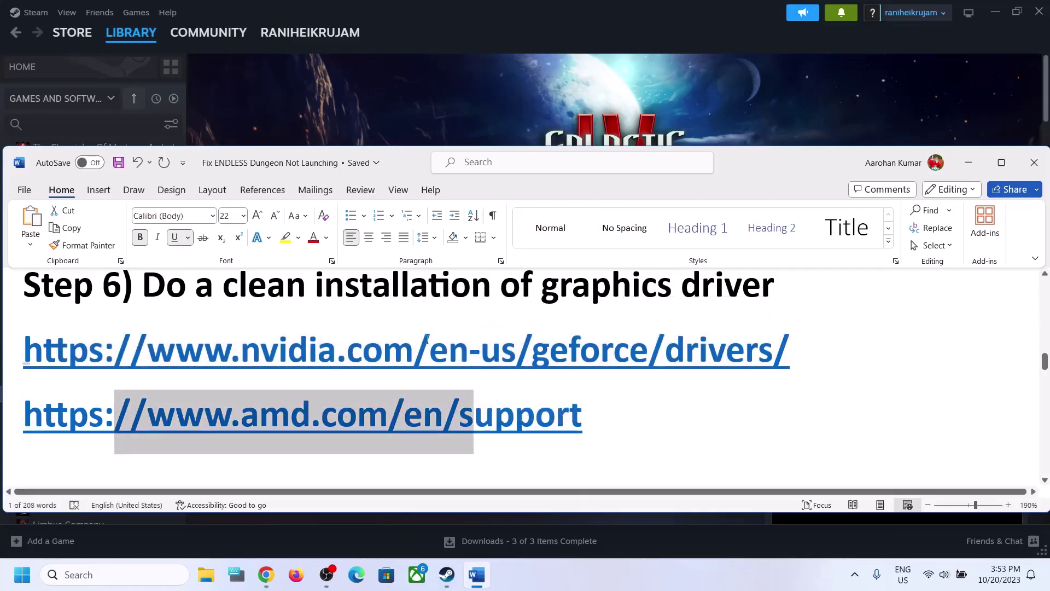
left_click(671, 569)
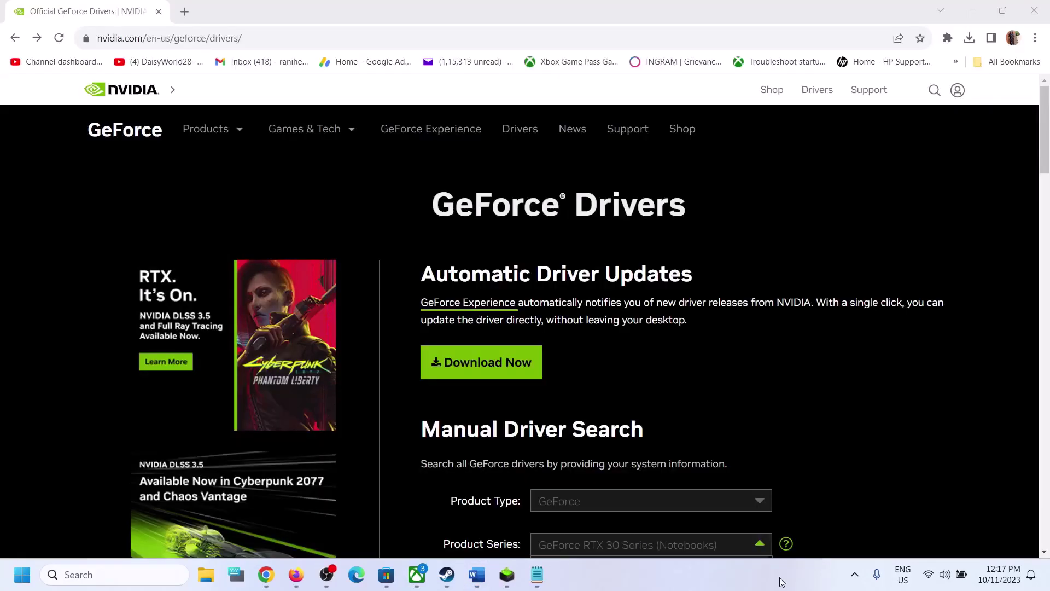
- Set the driver search to Product Type GeForce and Series GeForce RTX 30 Series (Notebooks)
scroll(547, 306, "down", 6)
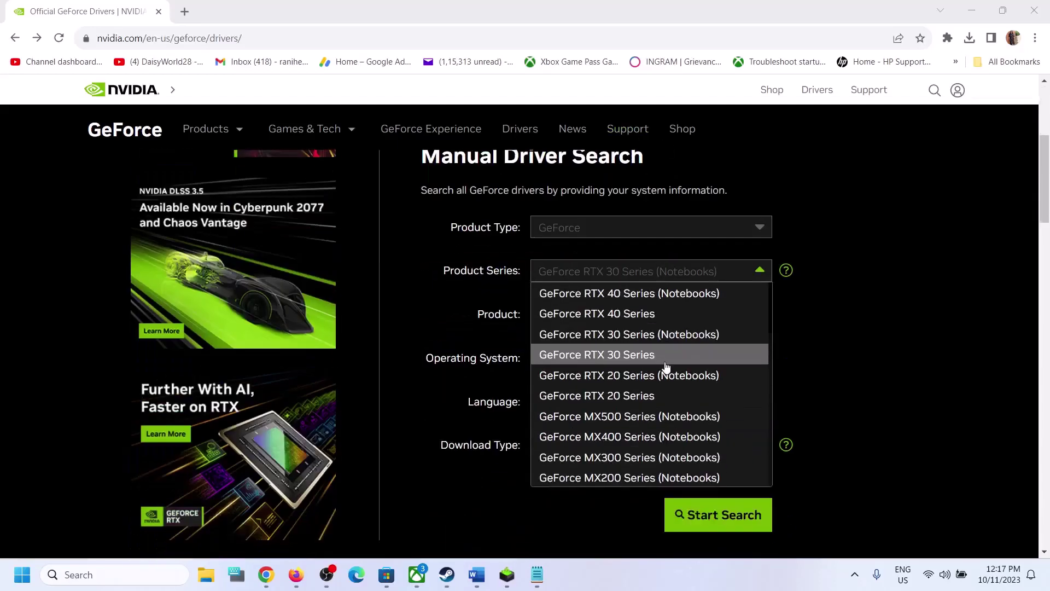
left_click(887, 232)
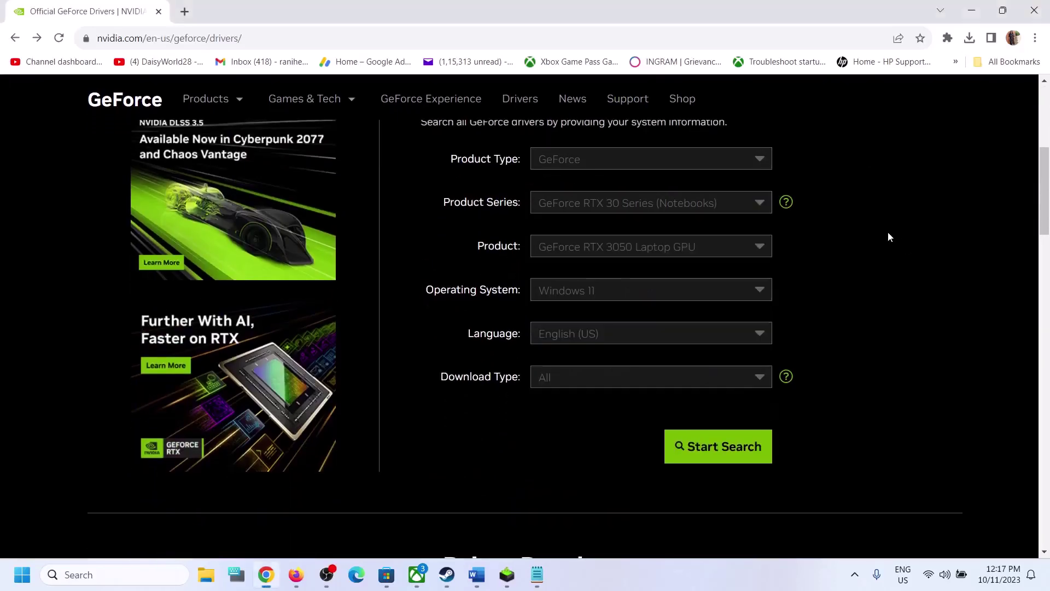
left_click(569, 171)
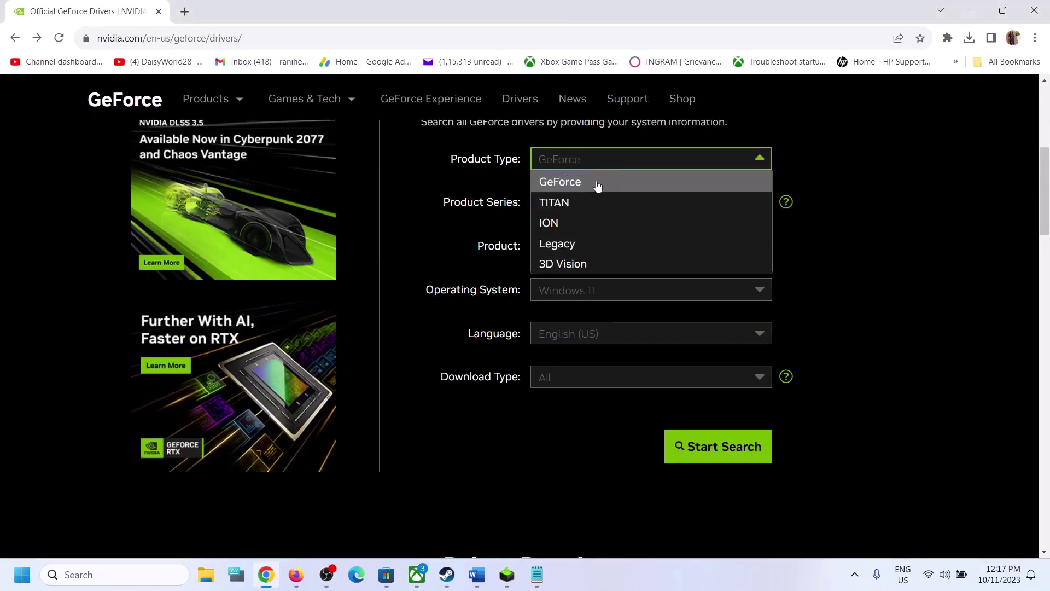
left_click(491, 176)
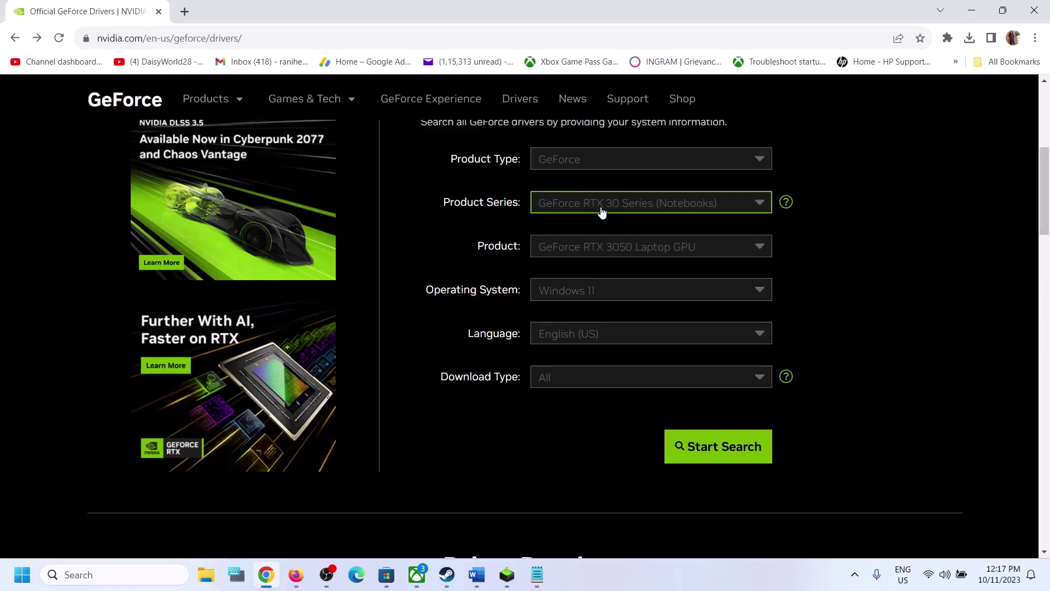
left_click(601, 209)
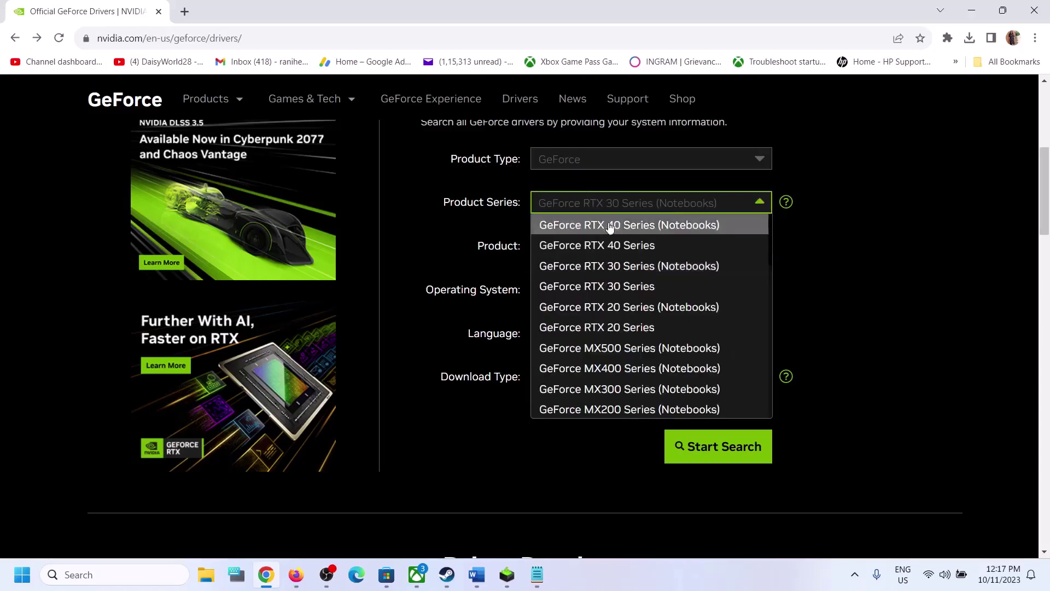
left_click(645, 268)
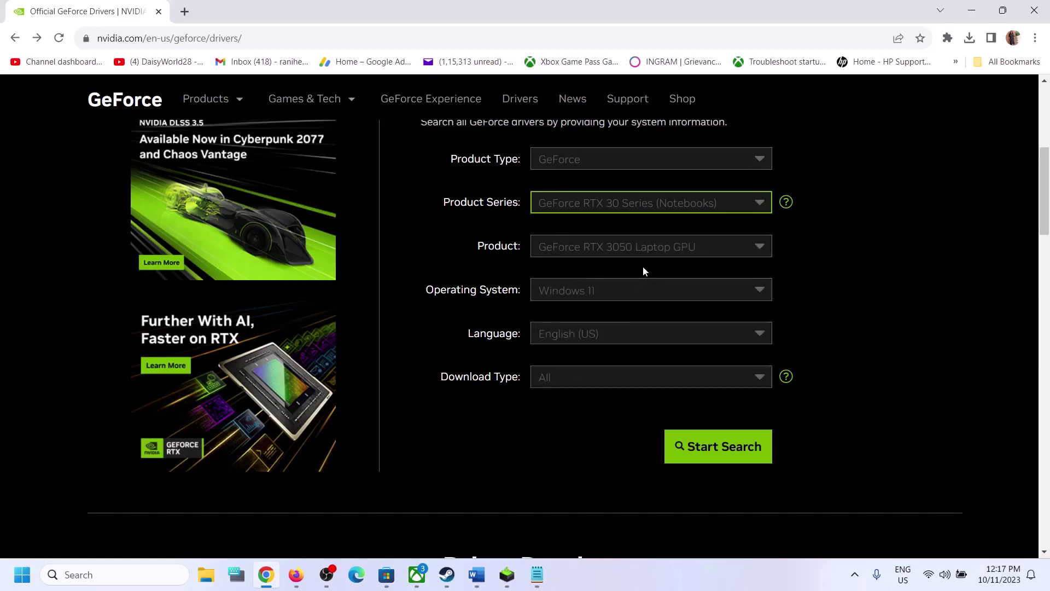
left_click(687, 211)
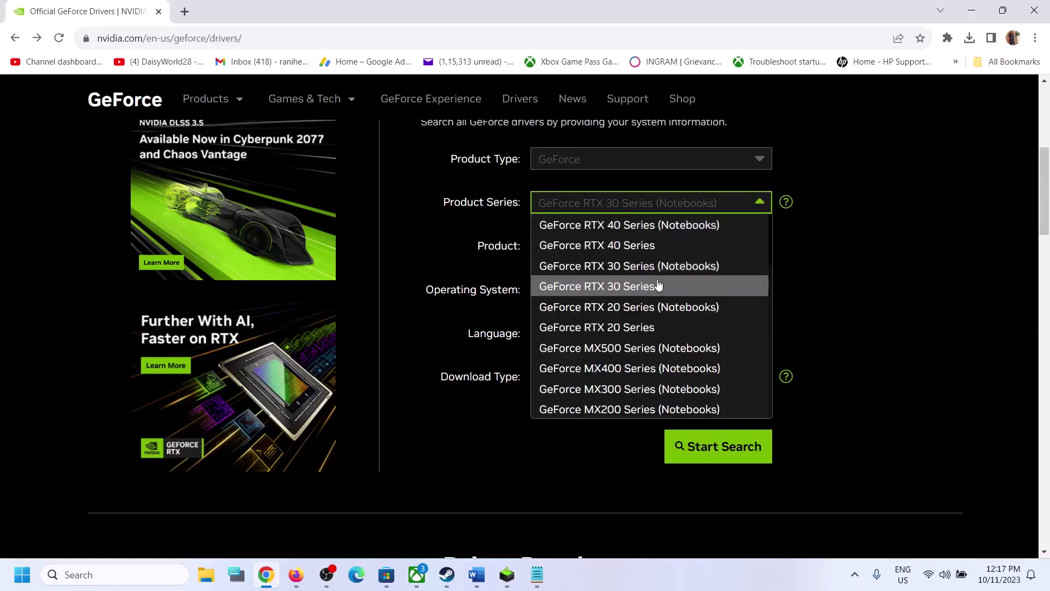
left_click(934, 263)
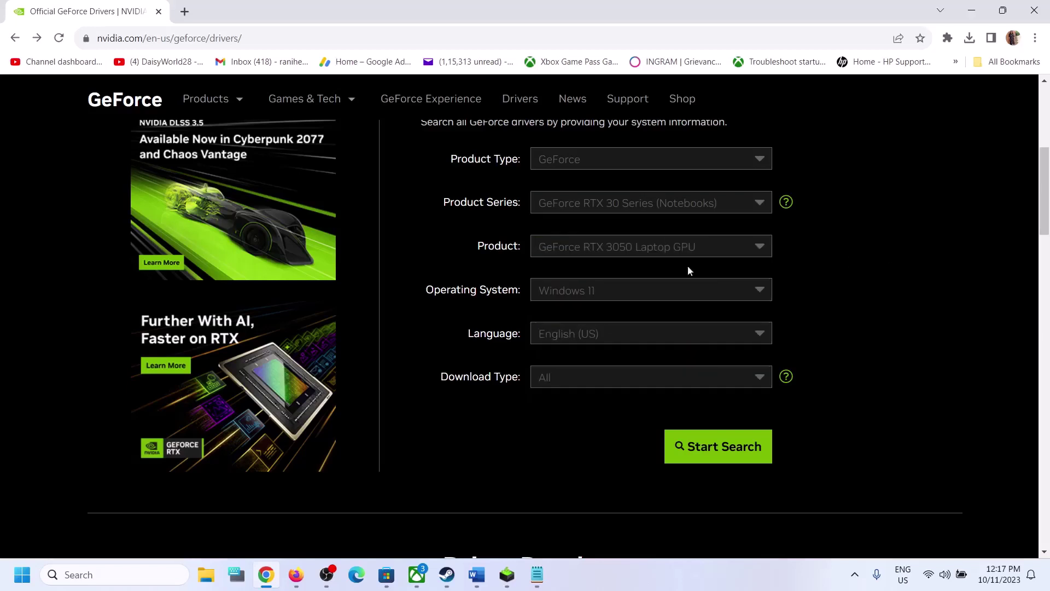
- Pick RTX 3050 Laptop GPU on Windows 11, search, and download Game Ready Driver 537.58
left_click(631, 257)
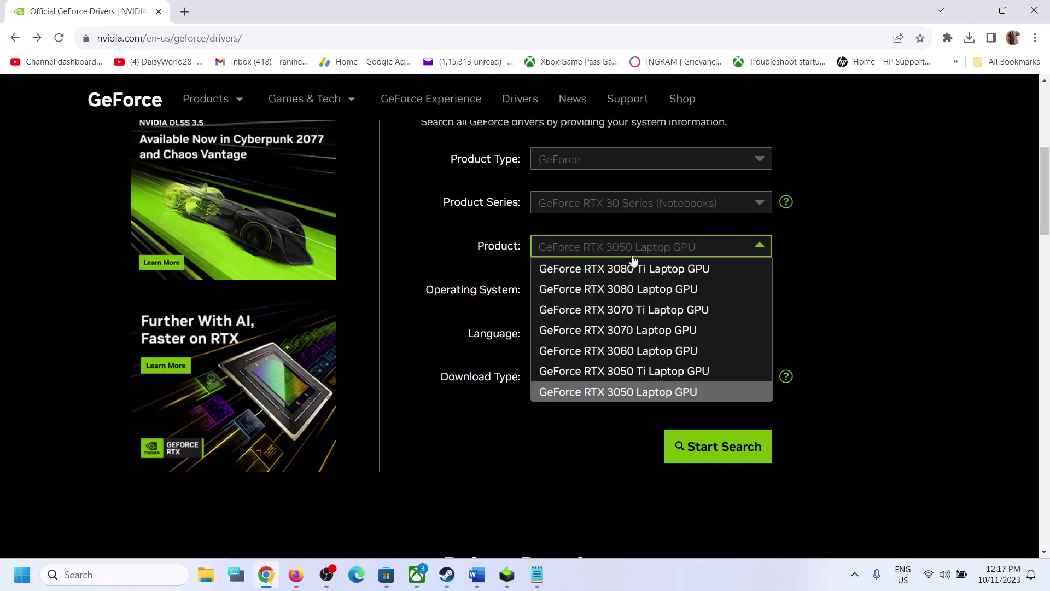
left_click(647, 392)
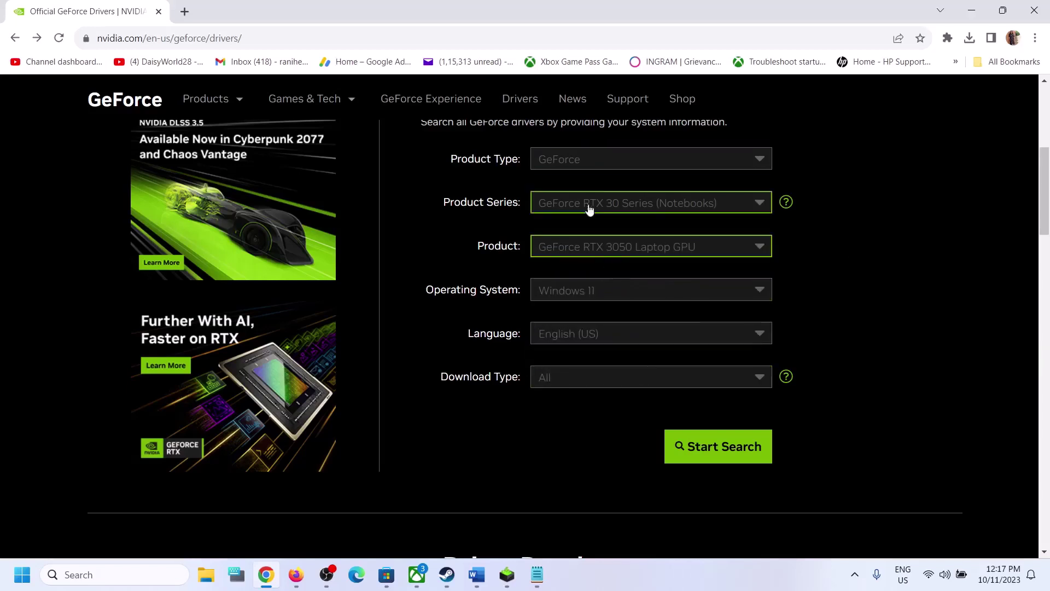
left_click(604, 293)
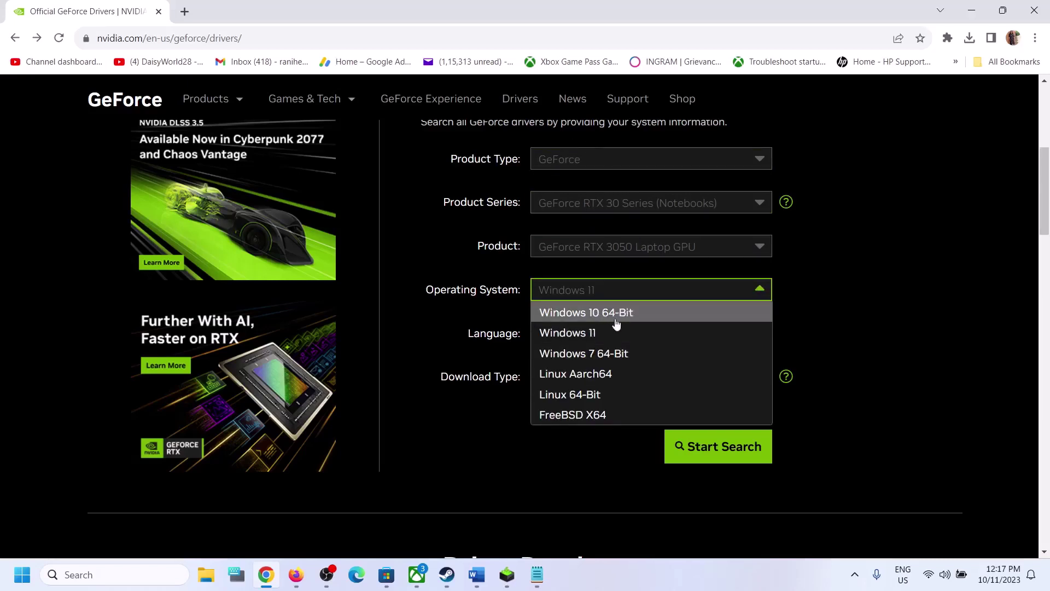
left_click(597, 334)
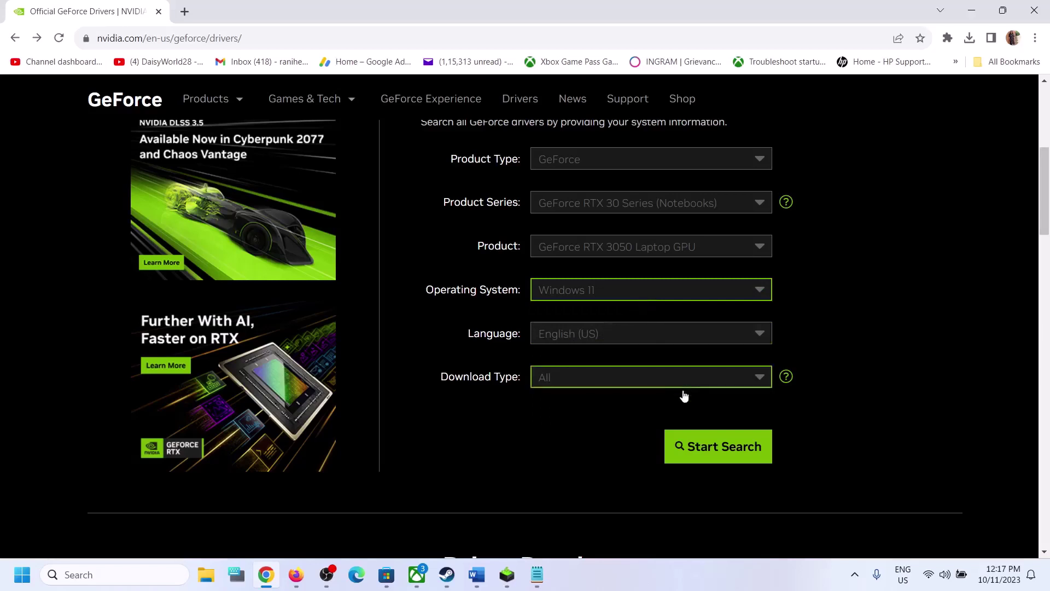
left_click(699, 456)
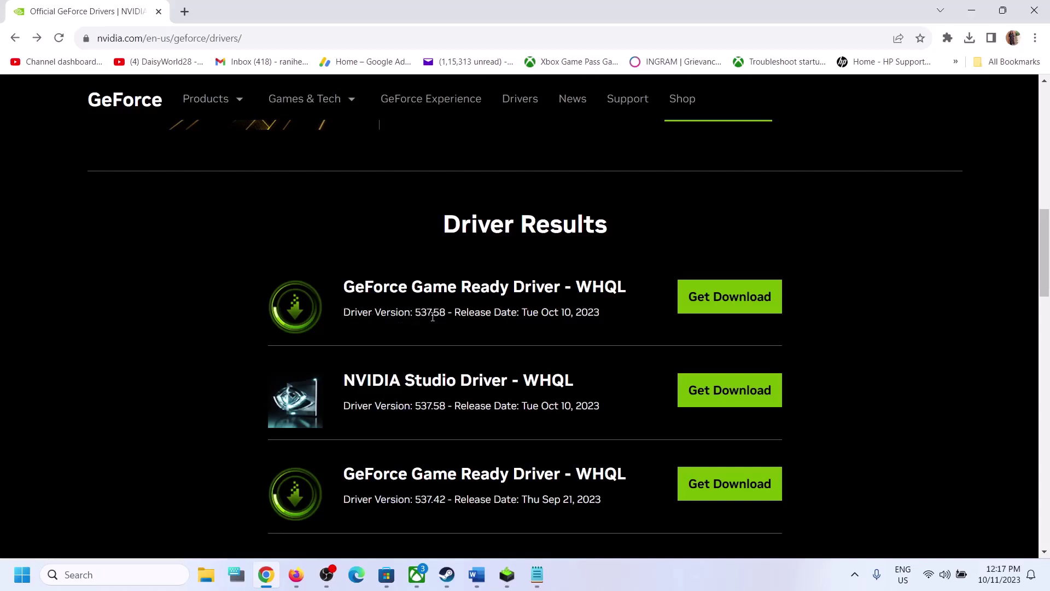
left_click(741, 296)
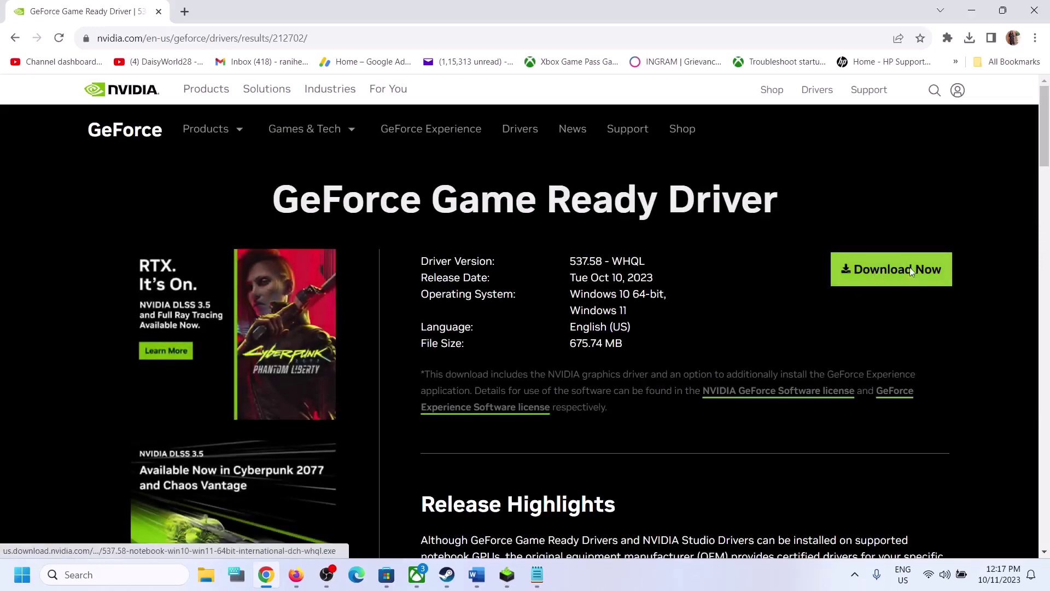
left_click(909, 273)
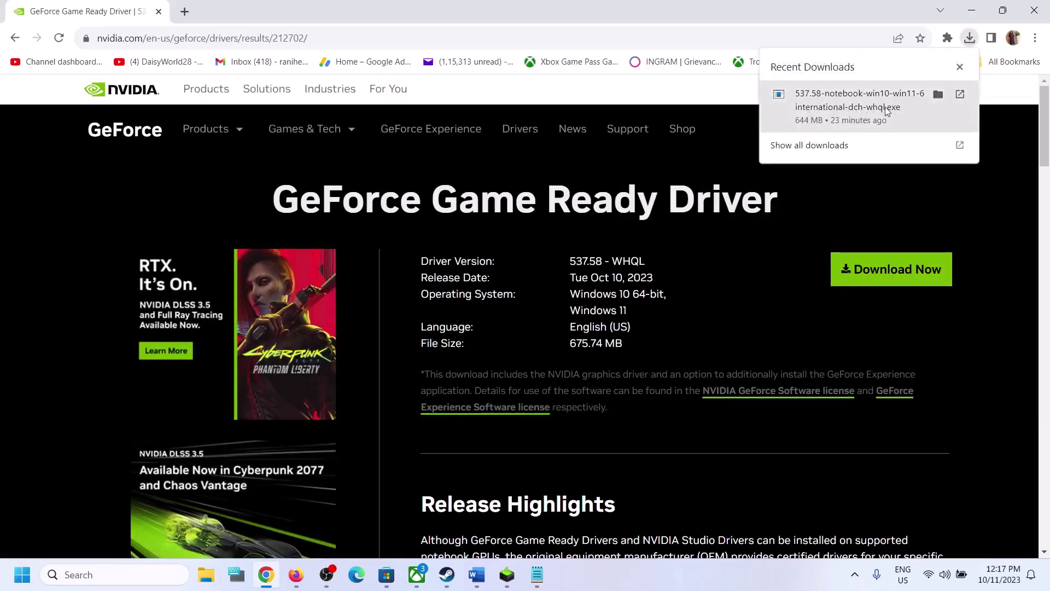
- Accept the licence, choose Custom (Advanced), and run a clean install of driver 537.58
left_click(501, 584)
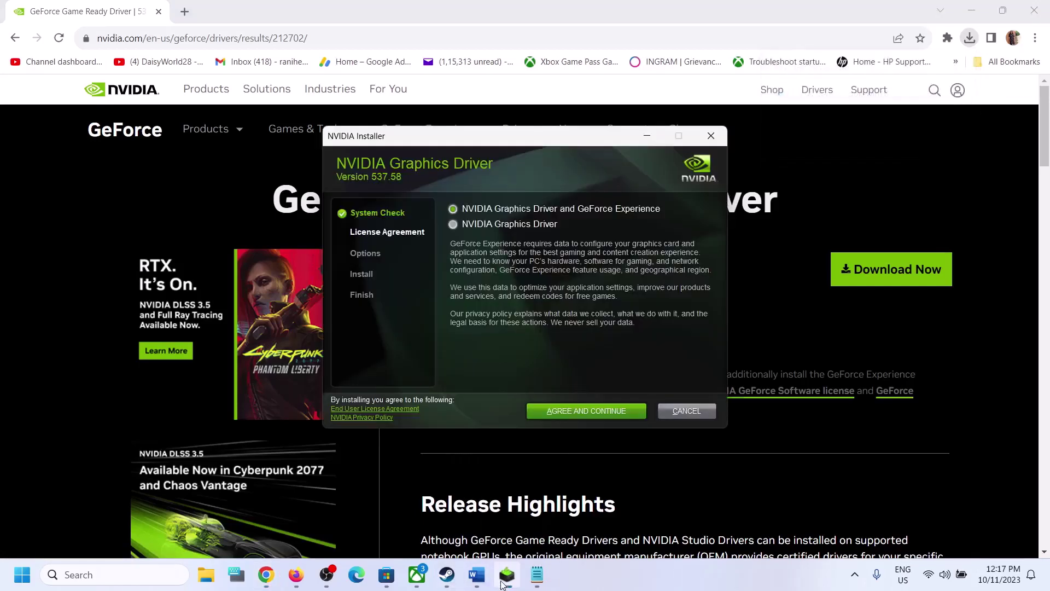
left_click(563, 410)
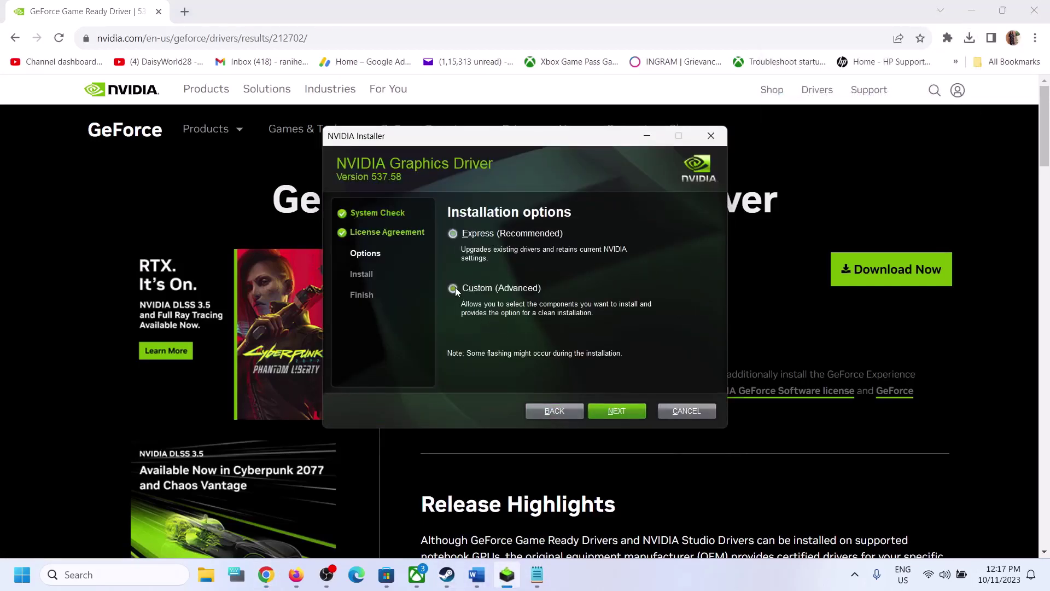
left_click(620, 409)
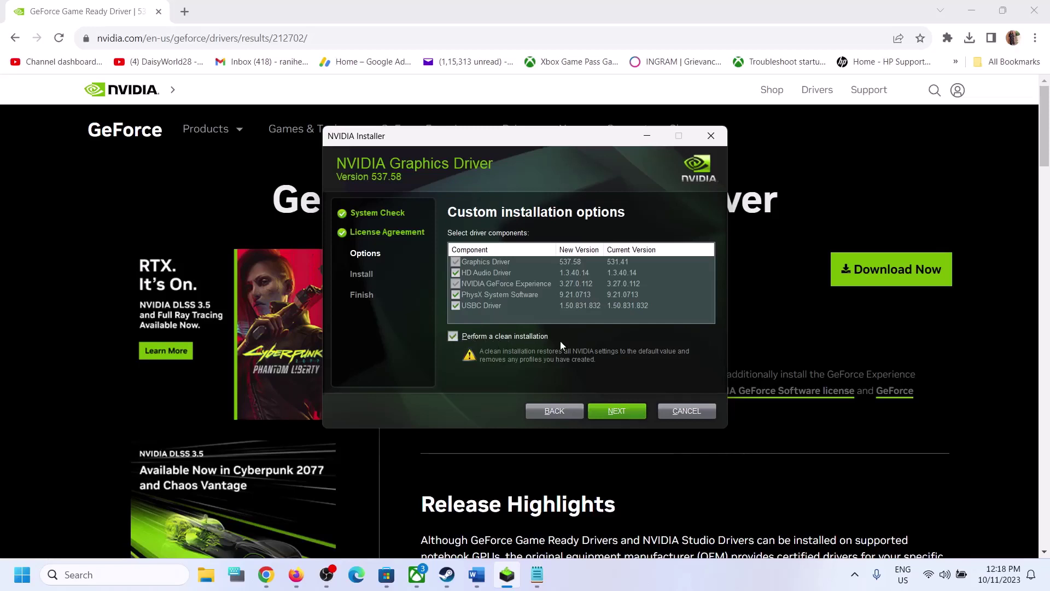
left_click(625, 411)
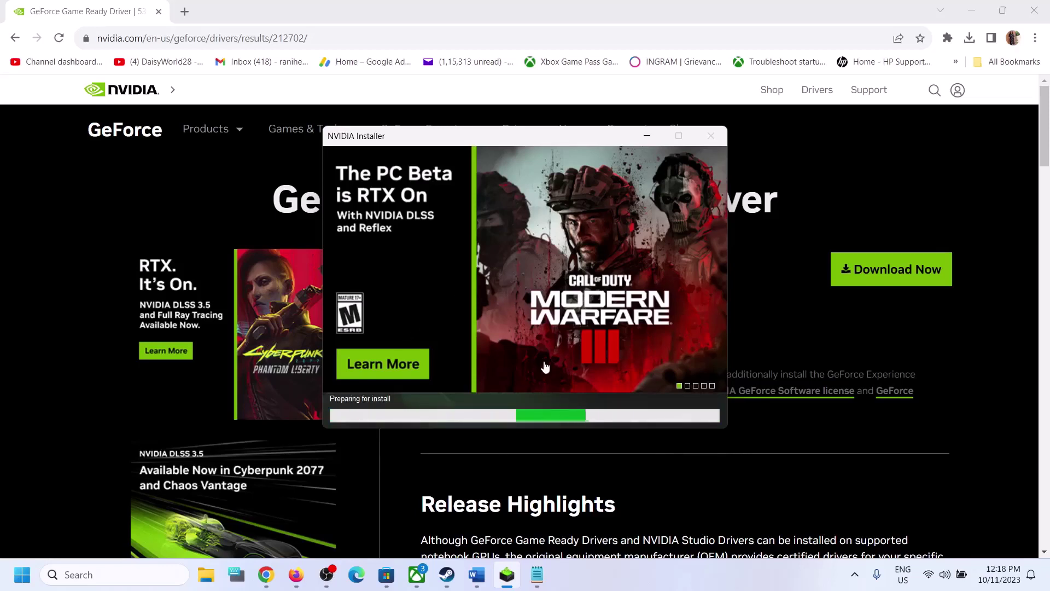
left_click(638, 584)
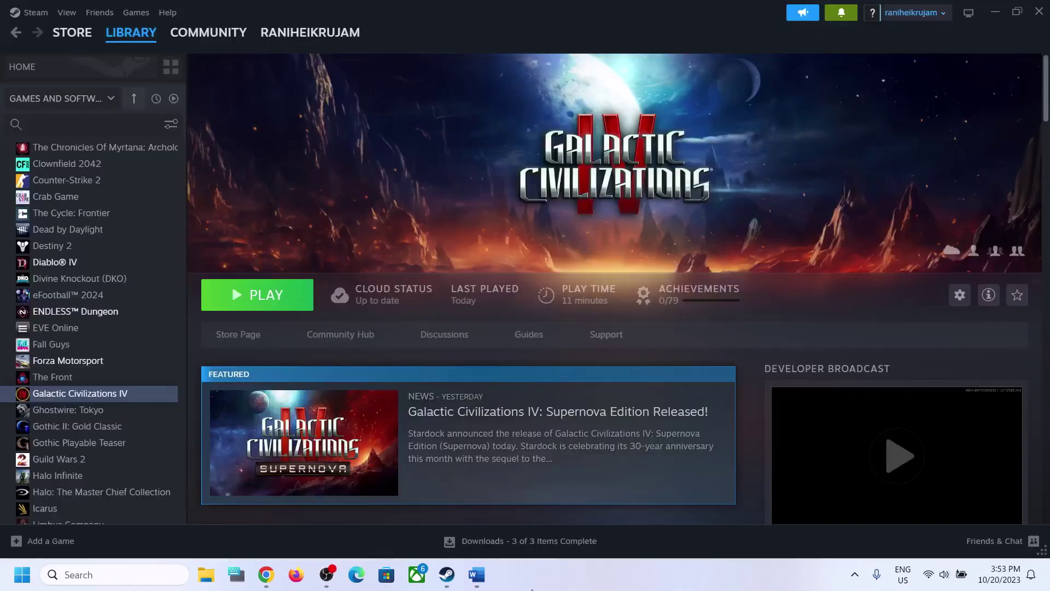
- Scroll the Word guide to Step 7 about using the dedicated graphics card
left_click(476, 574)
scroll(220, 370, "down", 5)
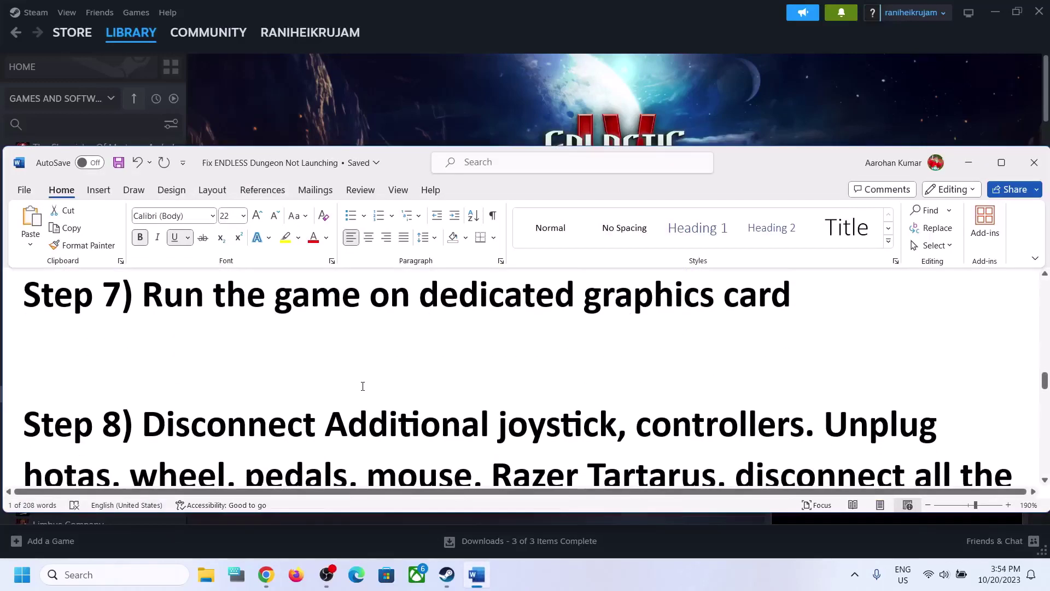
left_click_drag(220, 370, 713, 361)
left_click(575, 361)
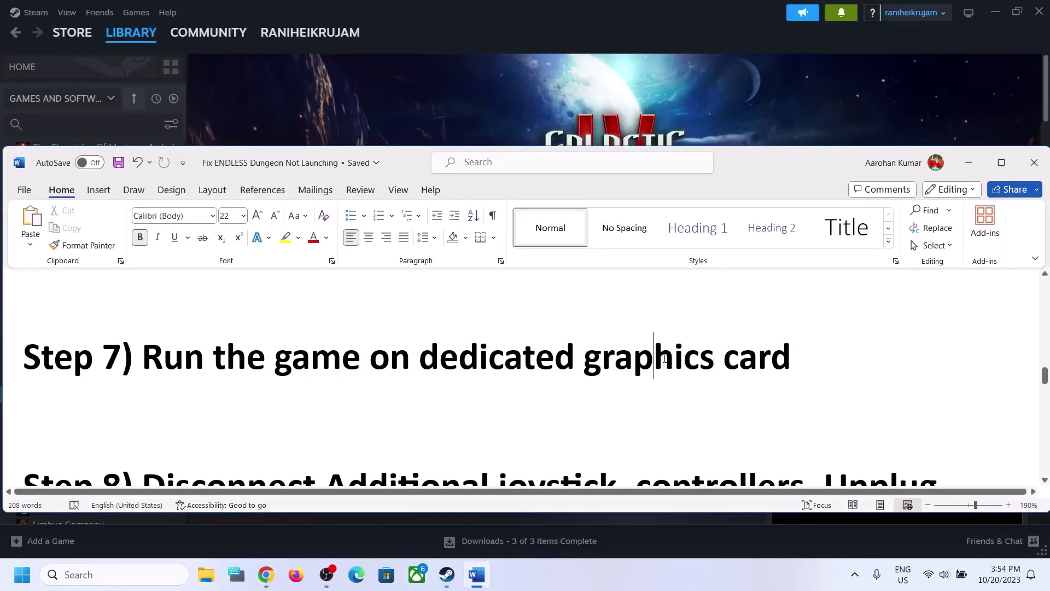
double_click(664, 359)
- Search Windows for 'graphics settings' to open the Graphics settings page
left_click(125, 574)
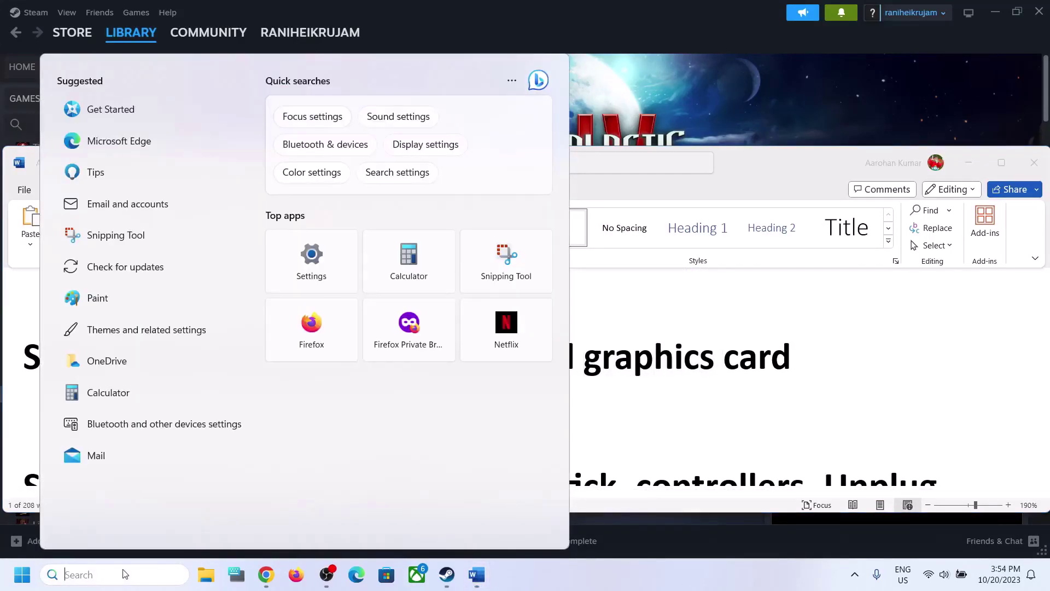
type("graphics settings")
key("Return")
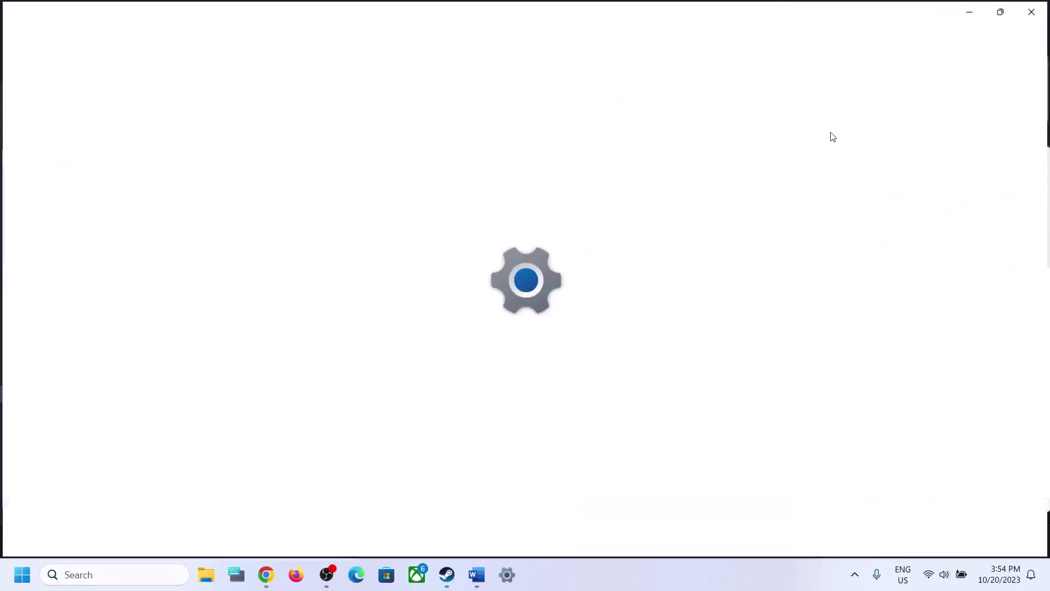
- Add GalCiv4 from Program Files (x86)\Steam\steamapps\common\Galactic Civilizations IV to the graphics list
left_click(327, 247)
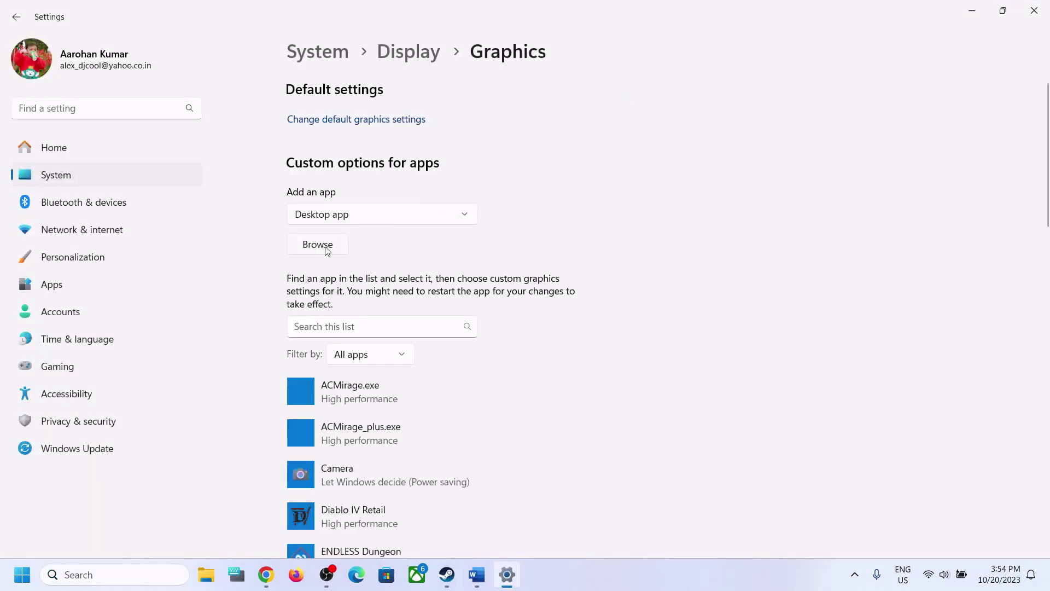
left_click(50, 308)
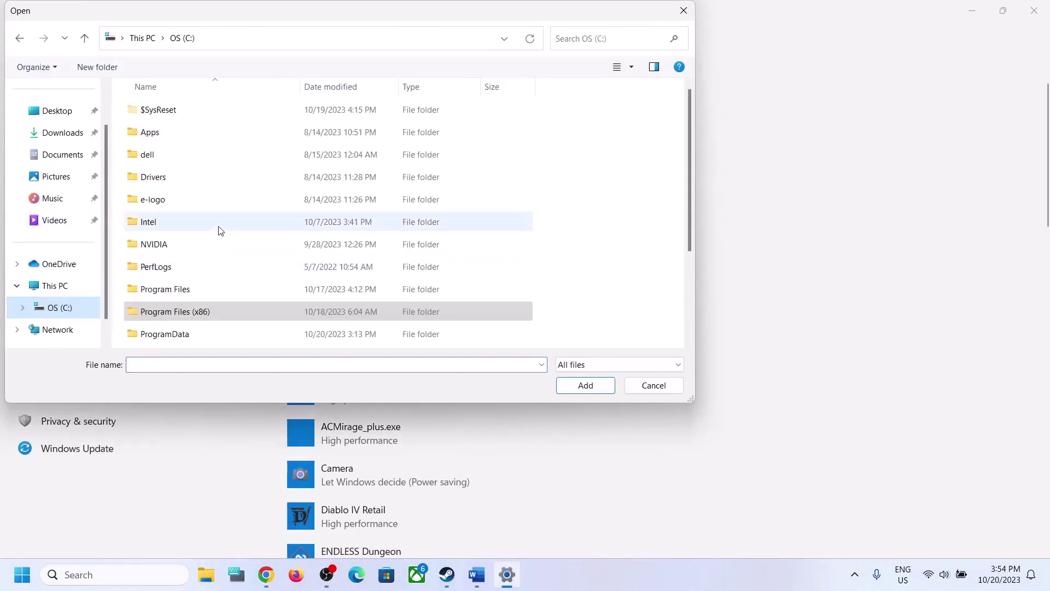
scroll(187, 227, "down", 2)
double_click(182, 182)
scroll(172, 246, "down", 3)
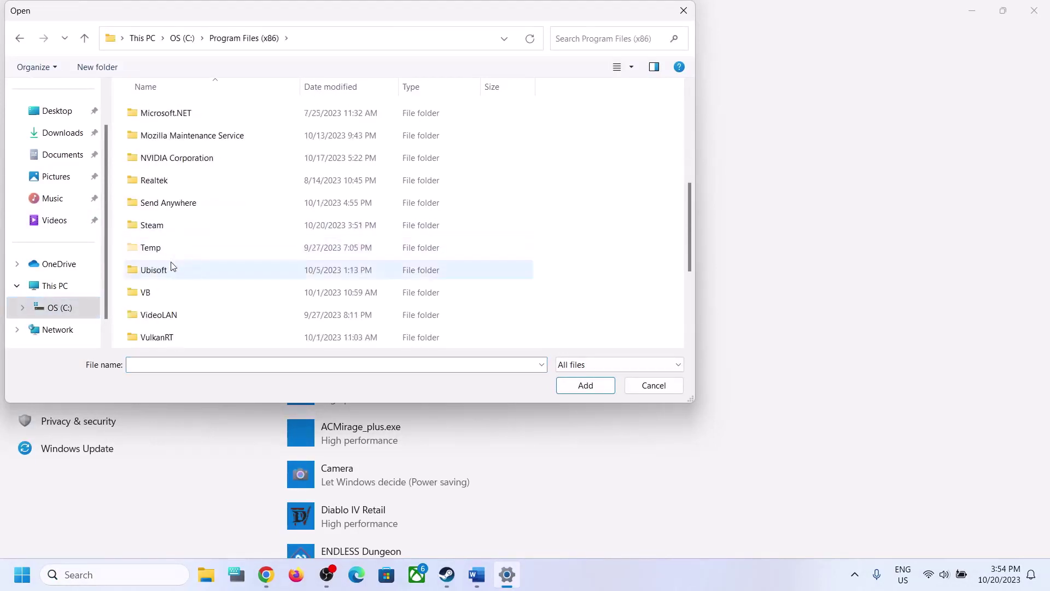
double_click(178, 226)
scroll(176, 258, "down", 4)
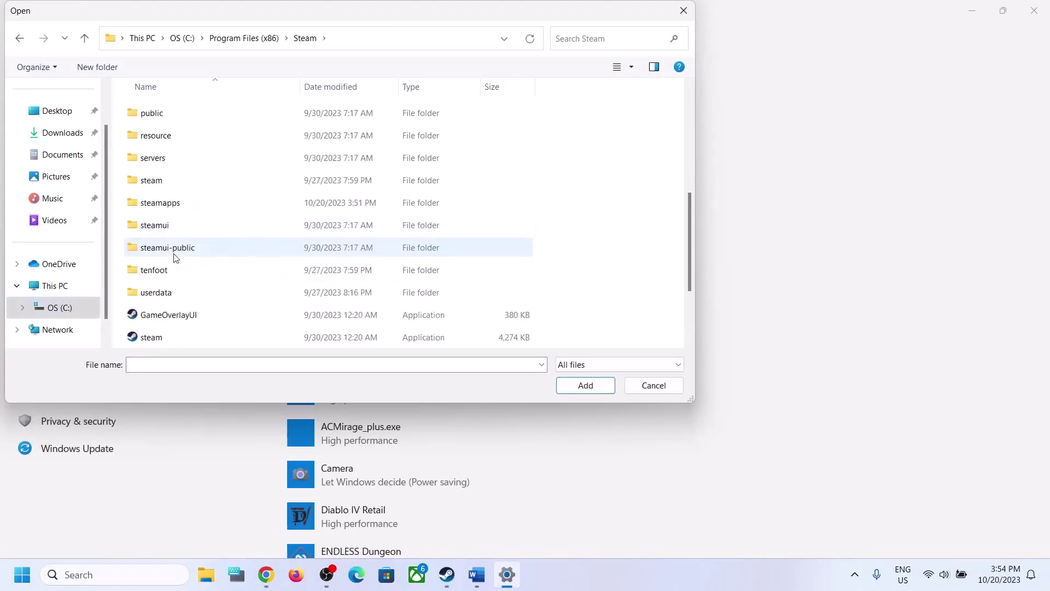
double_click(171, 205)
double_click(170, 112)
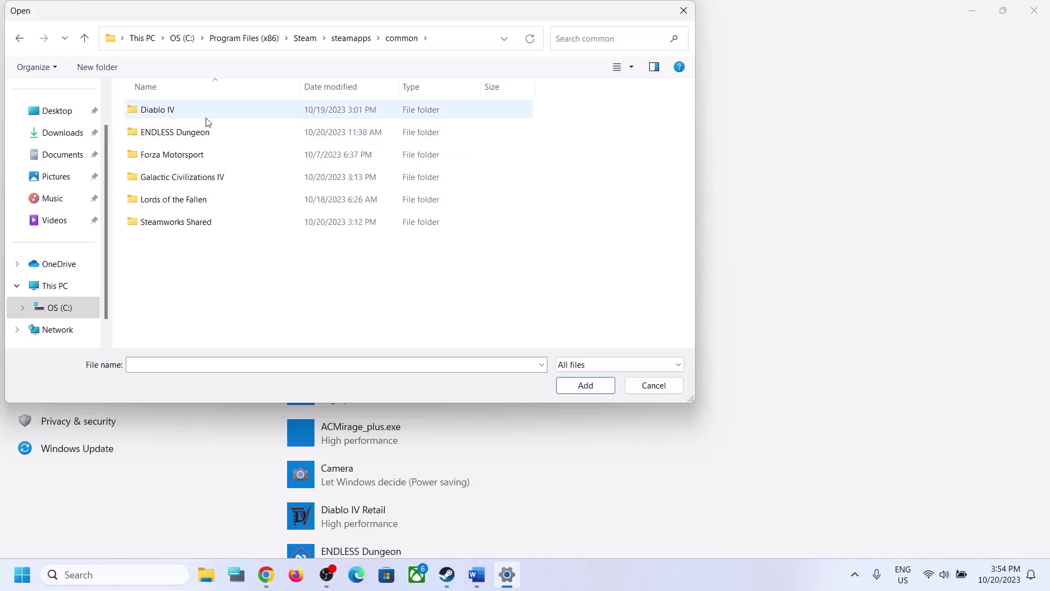
double_click(180, 175)
scroll(175, 162, "down", 3)
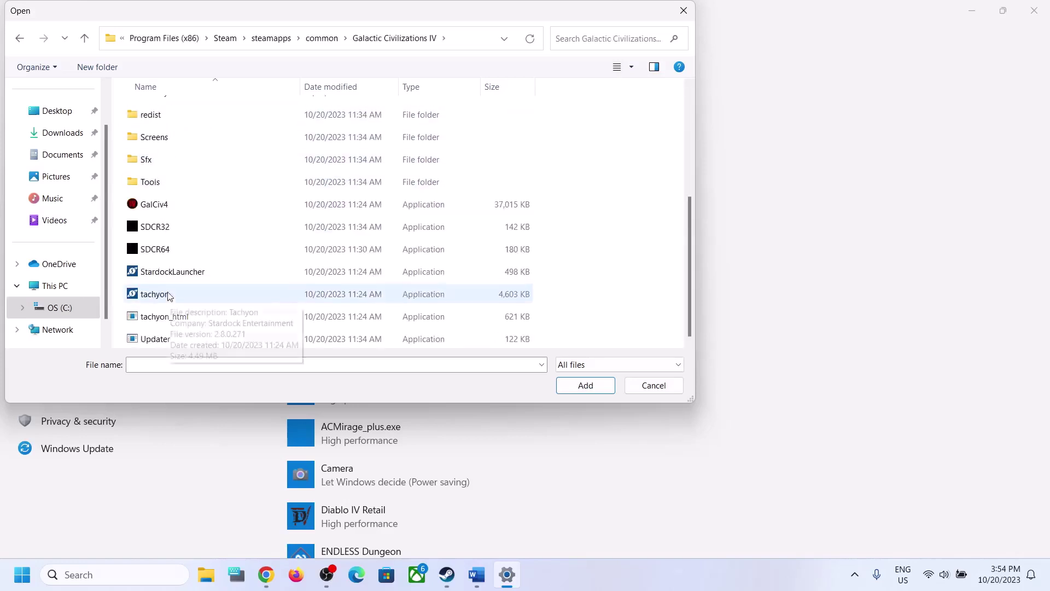
left_click(155, 204)
left_click(585, 385)
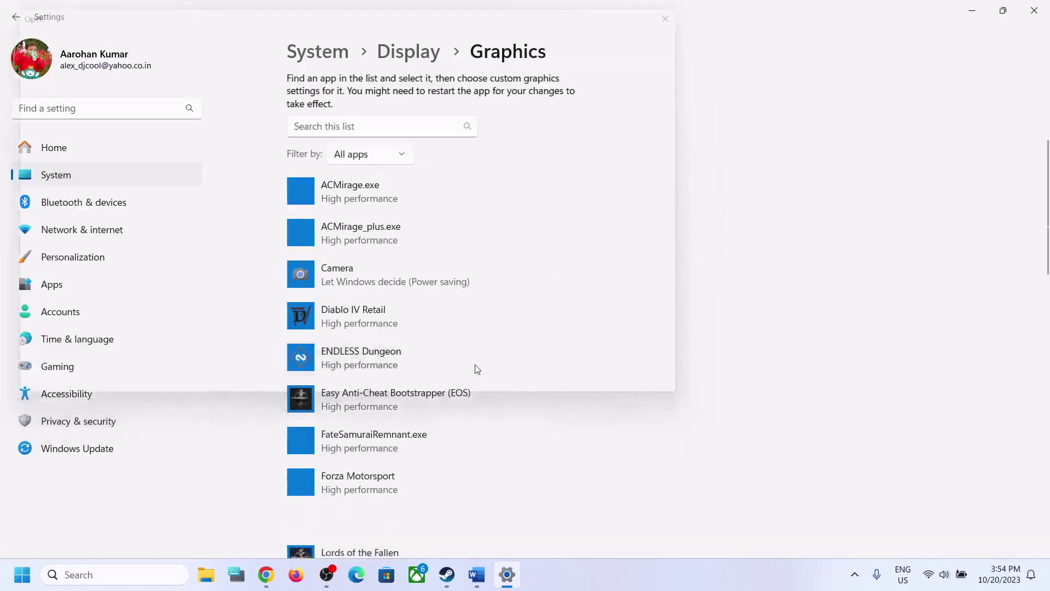
- Set GalCiv4's graphics preference to High performance, save, and close Settings
left_click(485, 447)
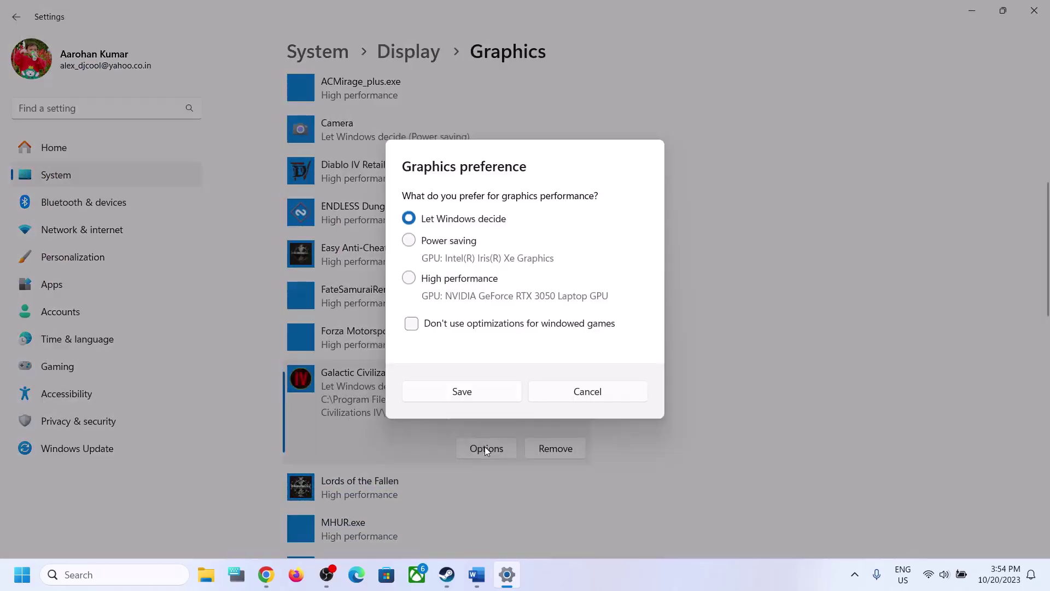
left_click(446, 390)
left_click(1038, 17)
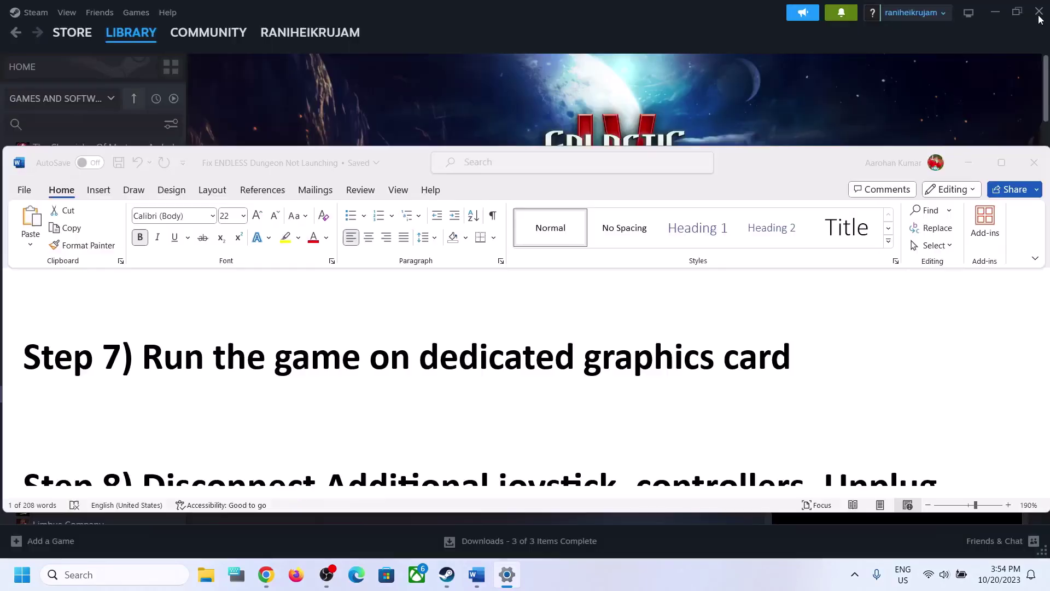
- Maximize Word at Step 8, highlighting the controller, USB adapter and Steam Overlay instructions
scroll(405, 393, "down", 3)
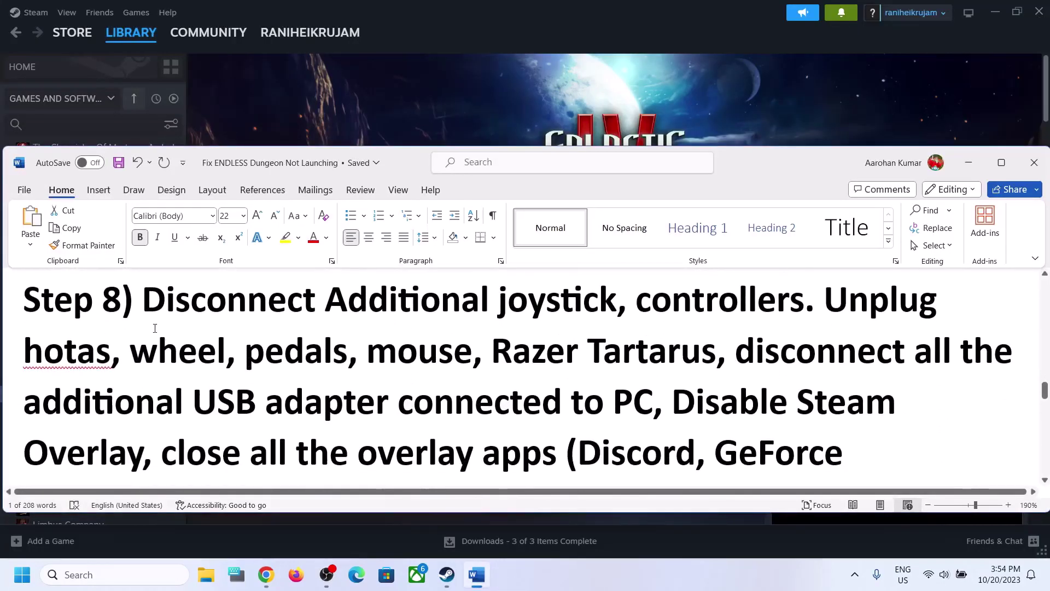
left_click_drag(155, 300, 689, 313)
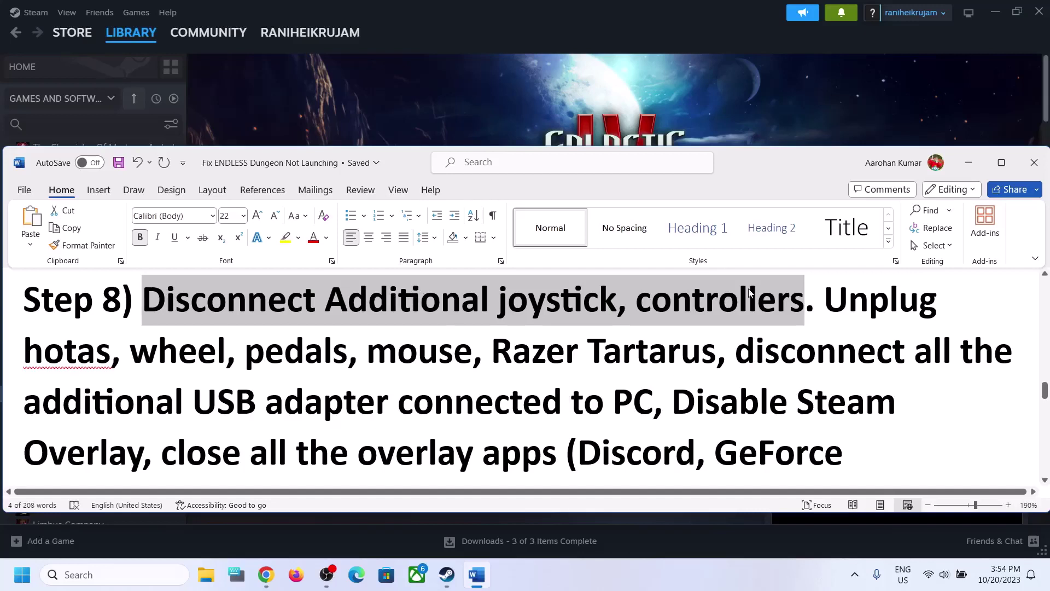
left_click_drag(825, 300, 653, 401)
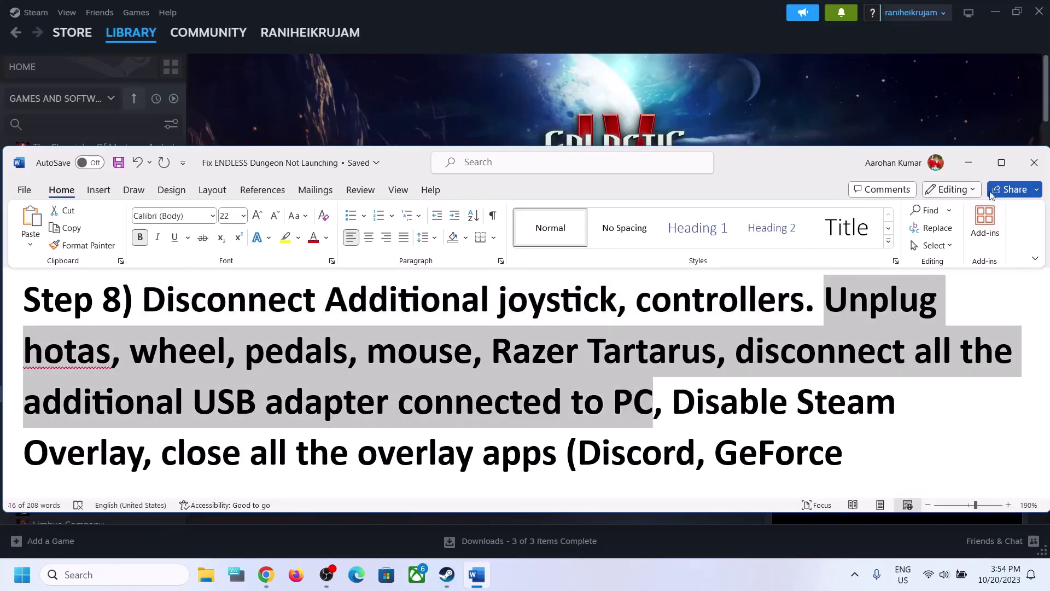
left_click(1001, 163)
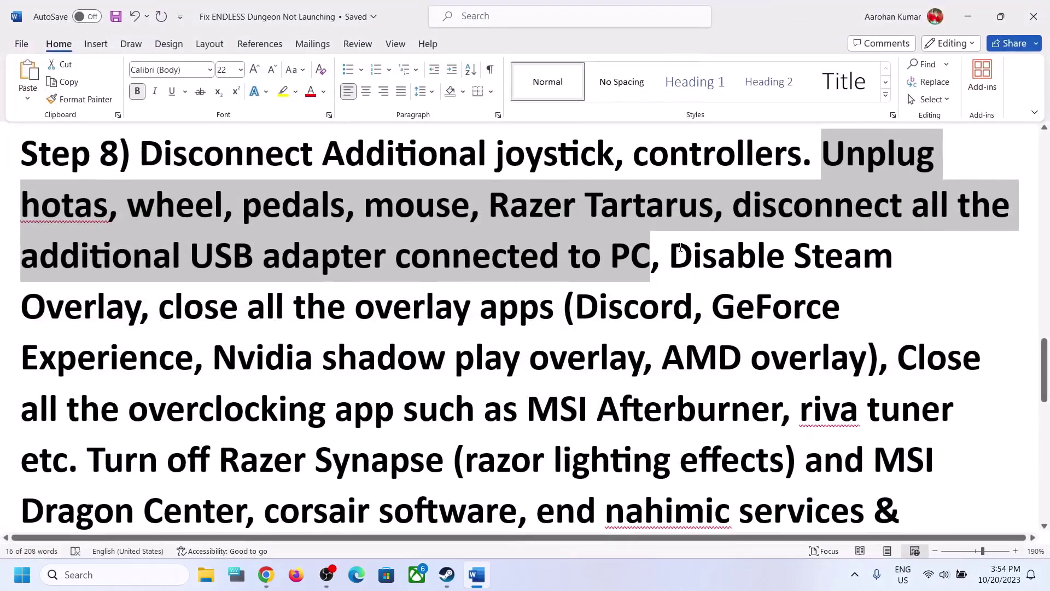
left_click_drag(680, 247, 840, 306)
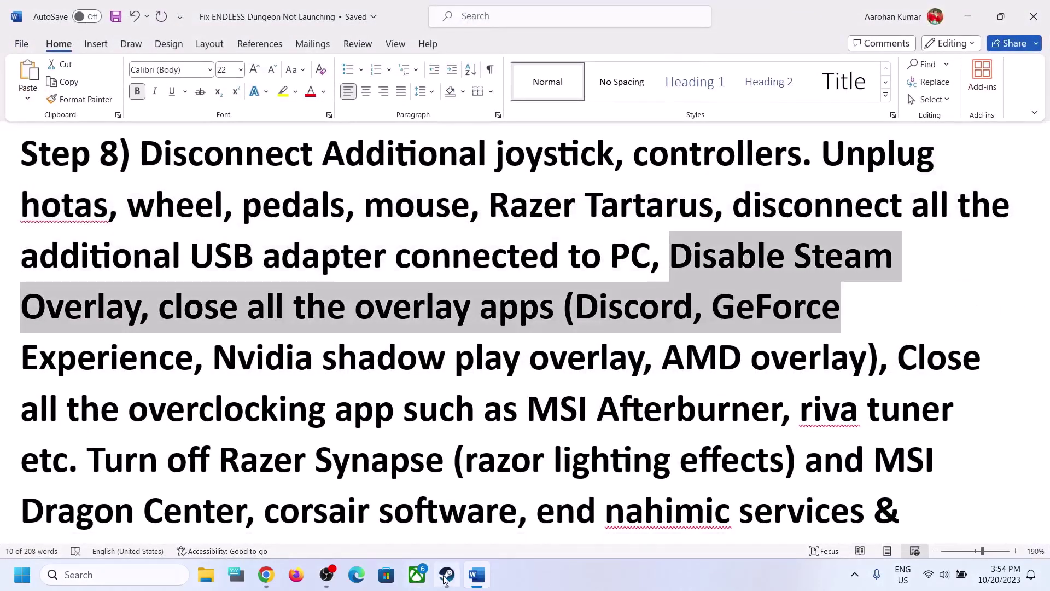
- Confirm the Steam Overlay is off in Galactic Civilizations IV's properties, then return to Word
left_click(445, 574)
right_click(98, 396)
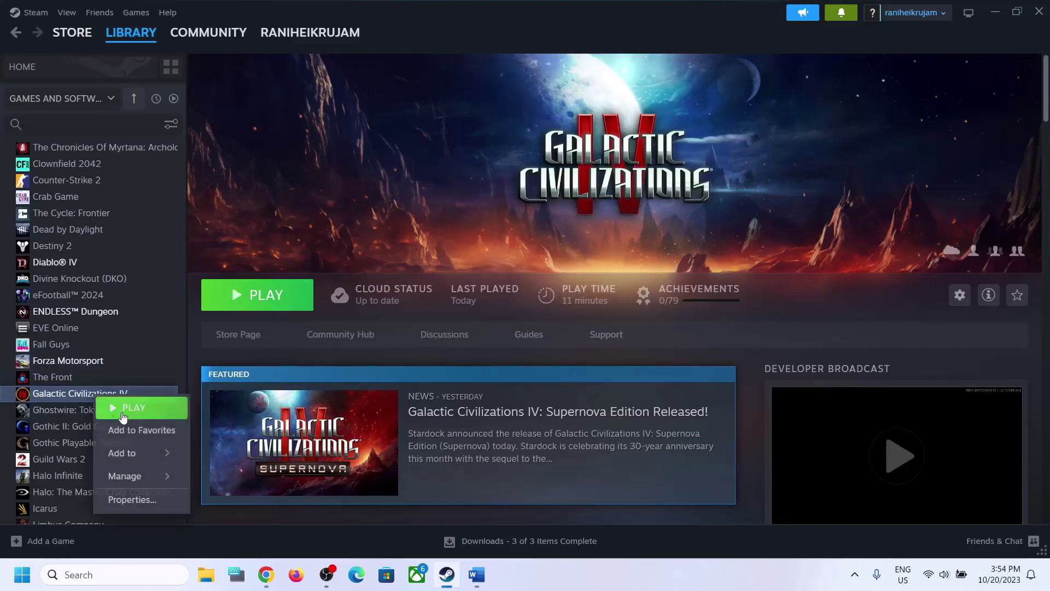
left_click(140, 500)
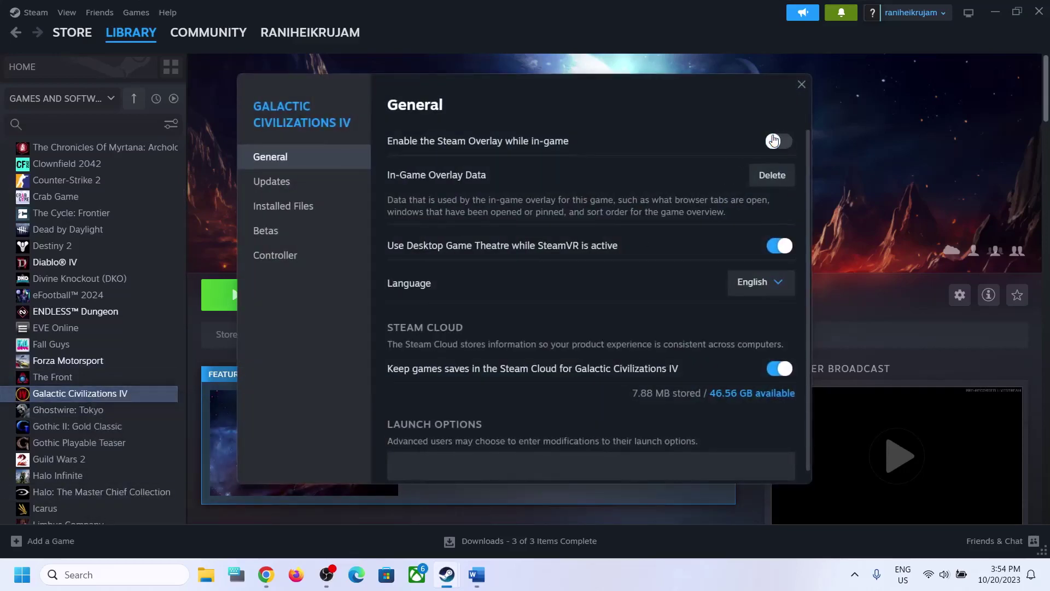
left_click(802, 83)
left_click(476, 574)
left_click(629, 316)
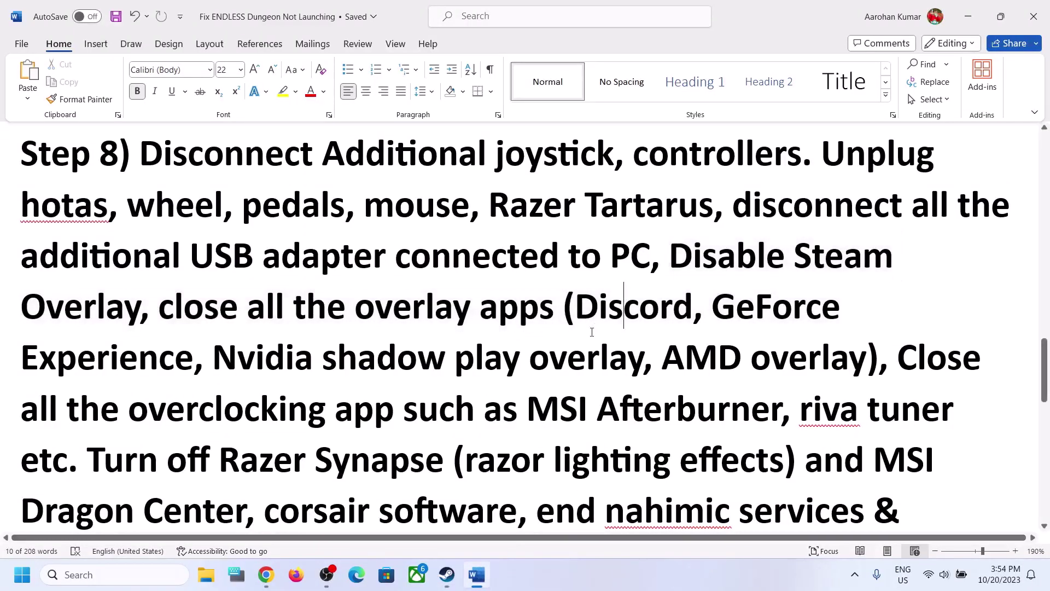
- Highlight Step 8's passages on closing overlay apps, RivaTuner, overclocking apps and Razer Synapse
left_click_drag(264, 307, 651, 358)
left_click_drag(159, 307, 581, 387)
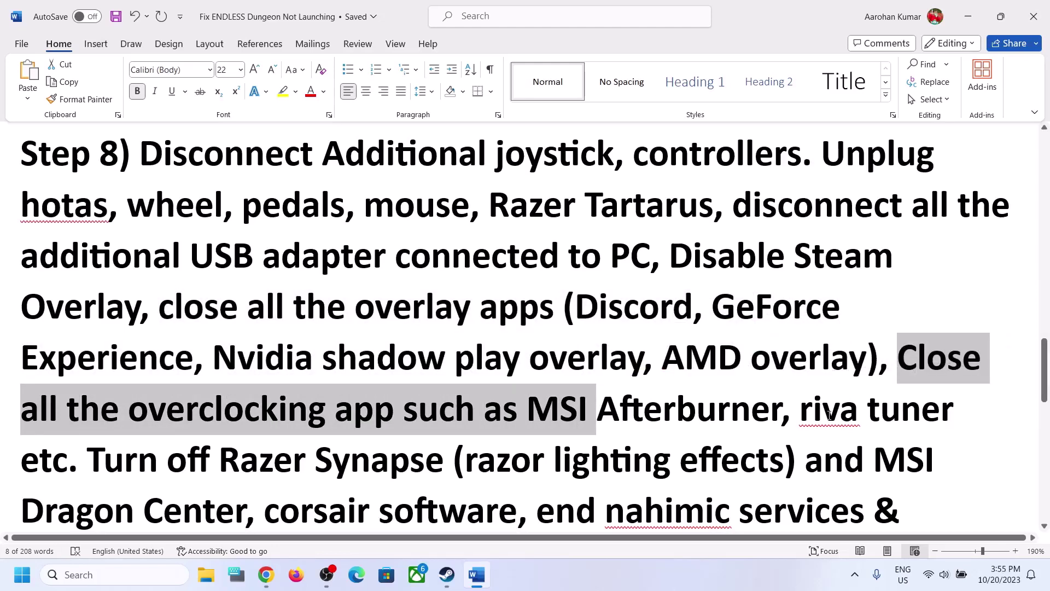
left_click_drag(829, 415, 921, 410)
scroll(142, 412, "down", 1)
left_click_drag(79, 345, 587, 344)
scroll(153, 307, "down", 1)
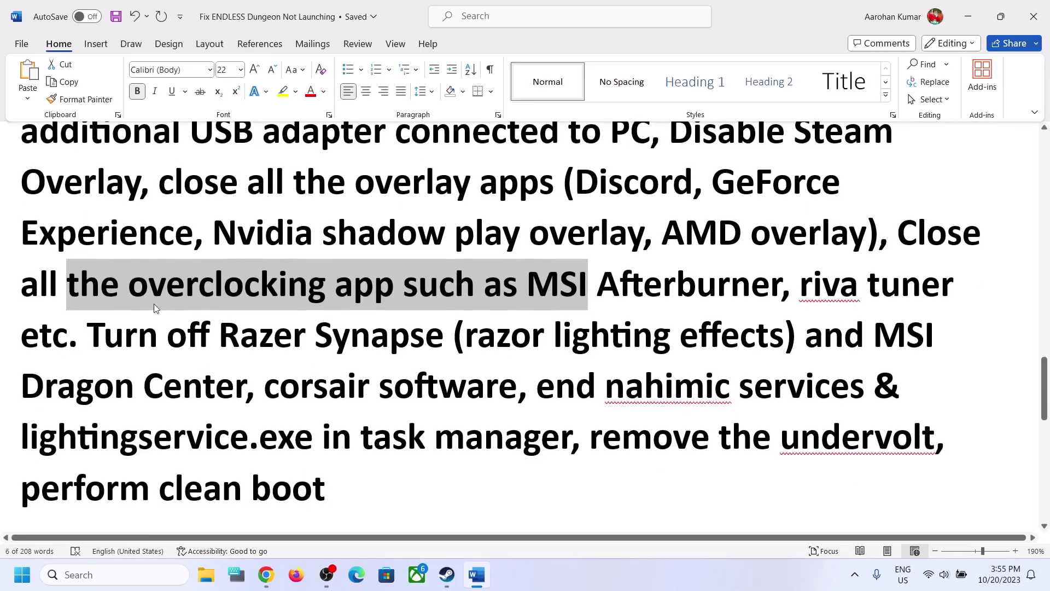
left_click_drag(90, 334, 573, 451)
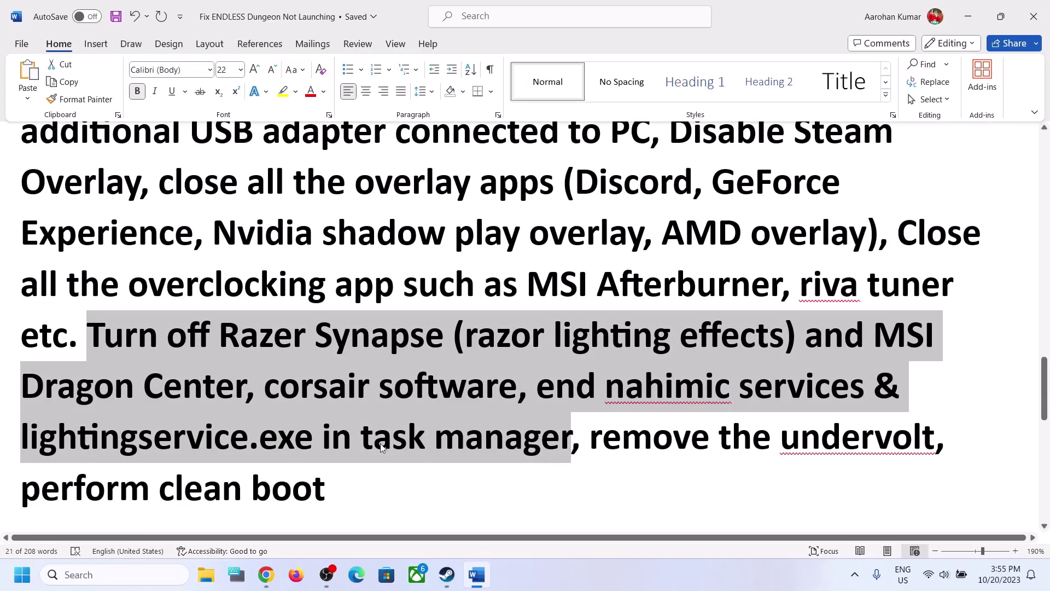
- After a glance at Steam, highlight the remove-the-undervolt and clean boot instruction
left_click(447, 575)
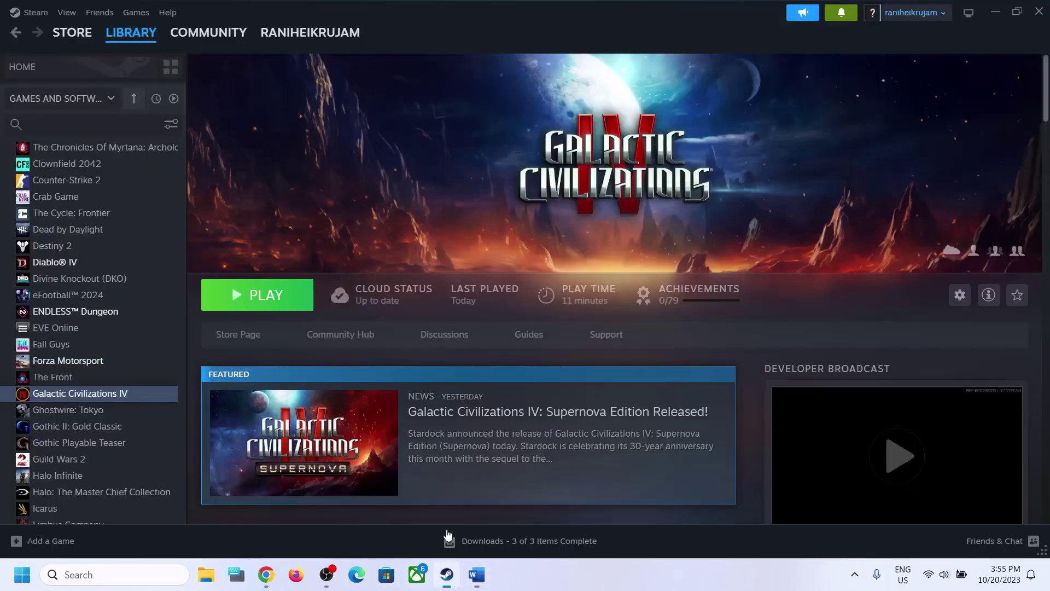
left_click(476, 574)
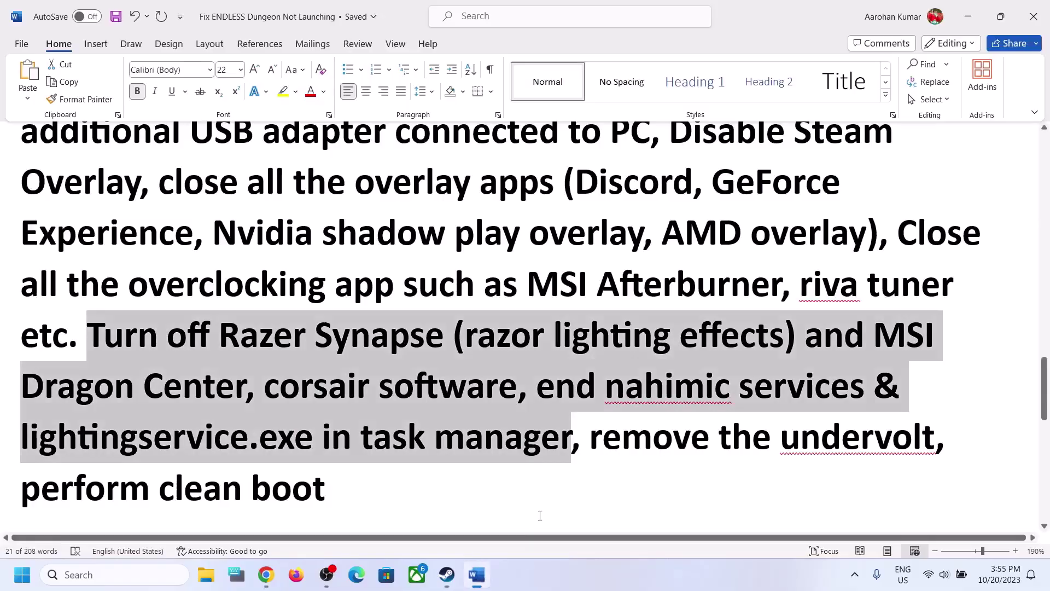
left_click_drag(662, 438, 943, 447)
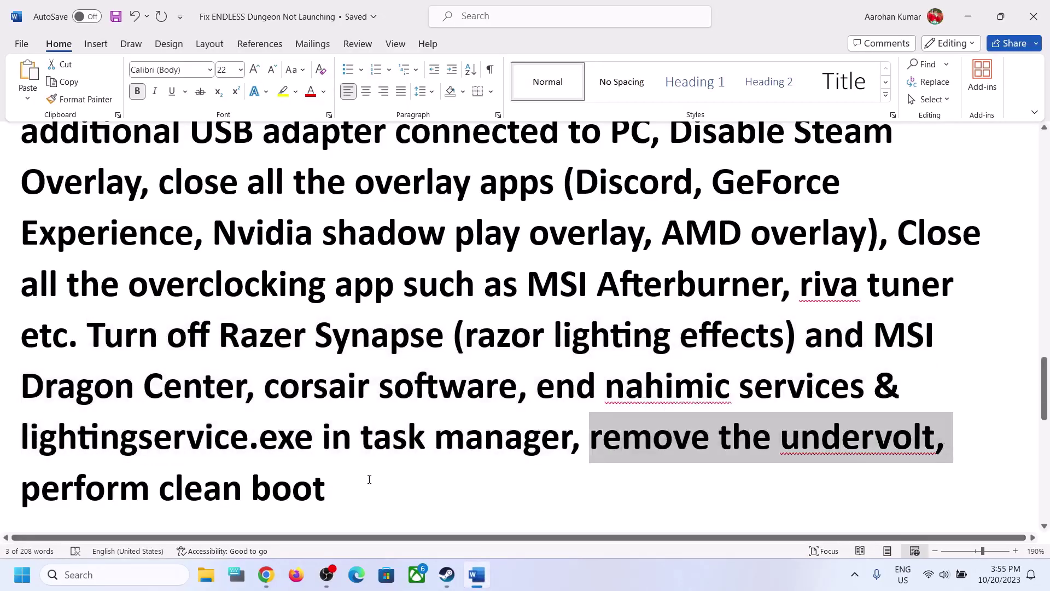
left_click(129, 576)
type("s")
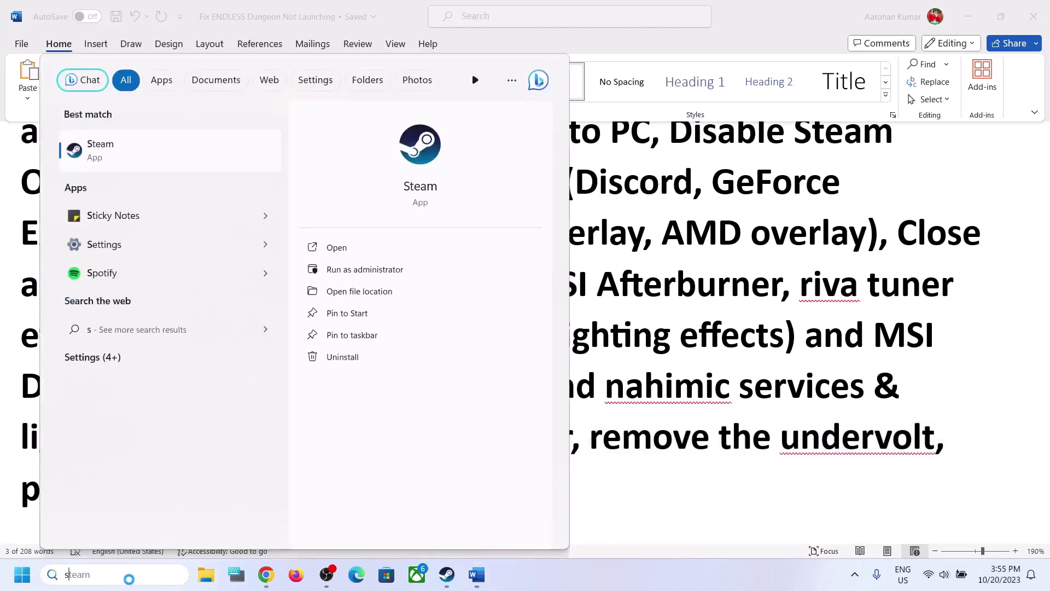
type("ystem Configuration")
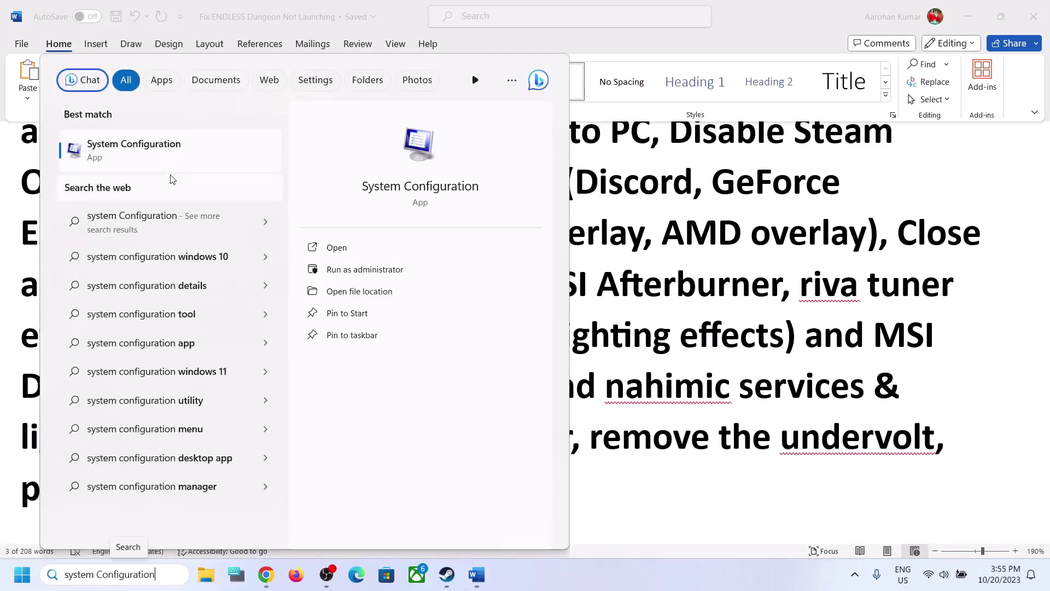
key("Return")
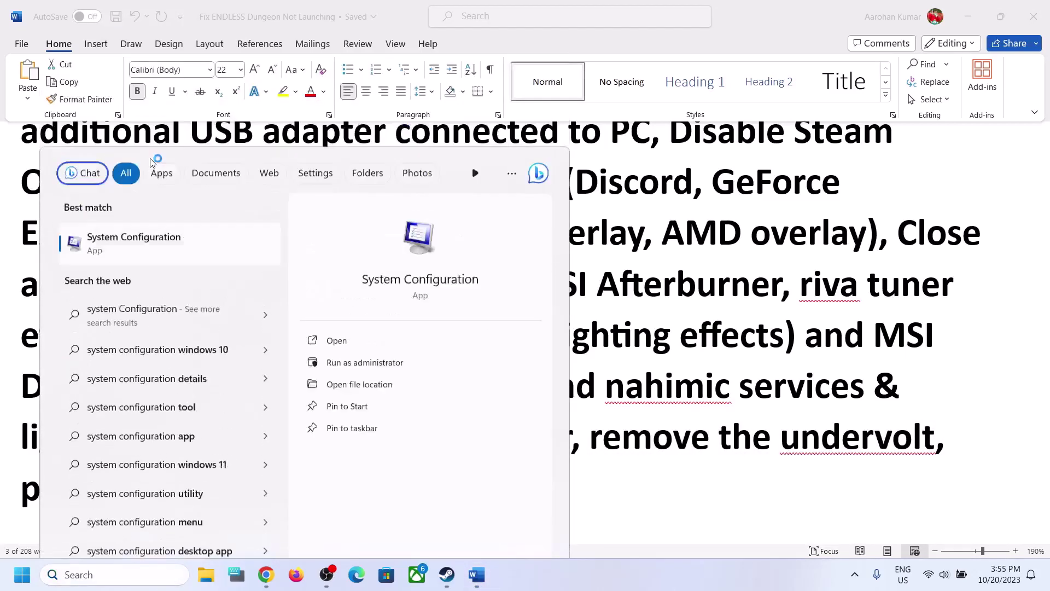
left_click(422, 182)
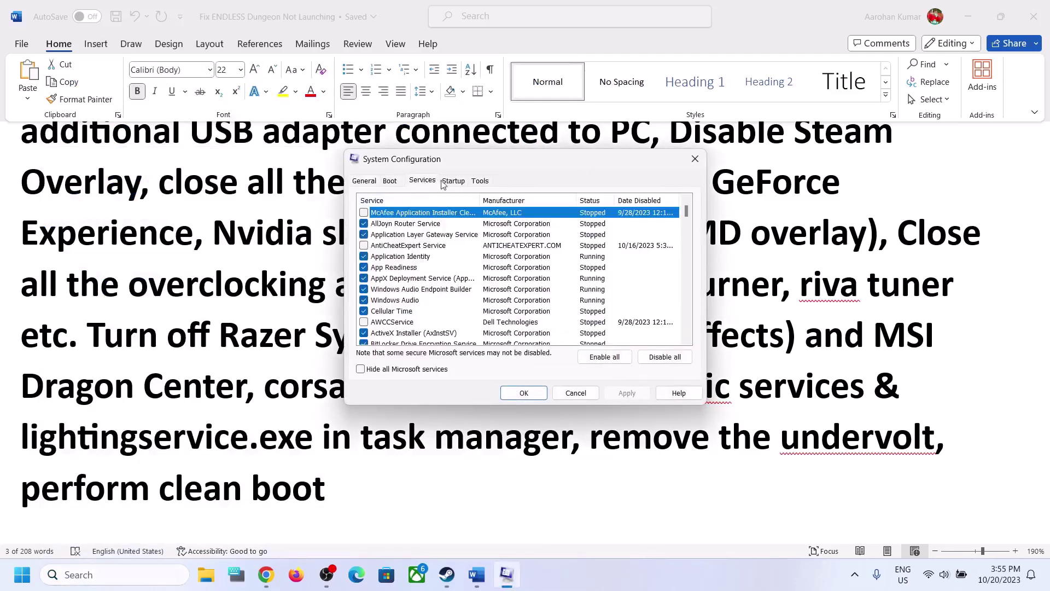
left_click(361, 370)
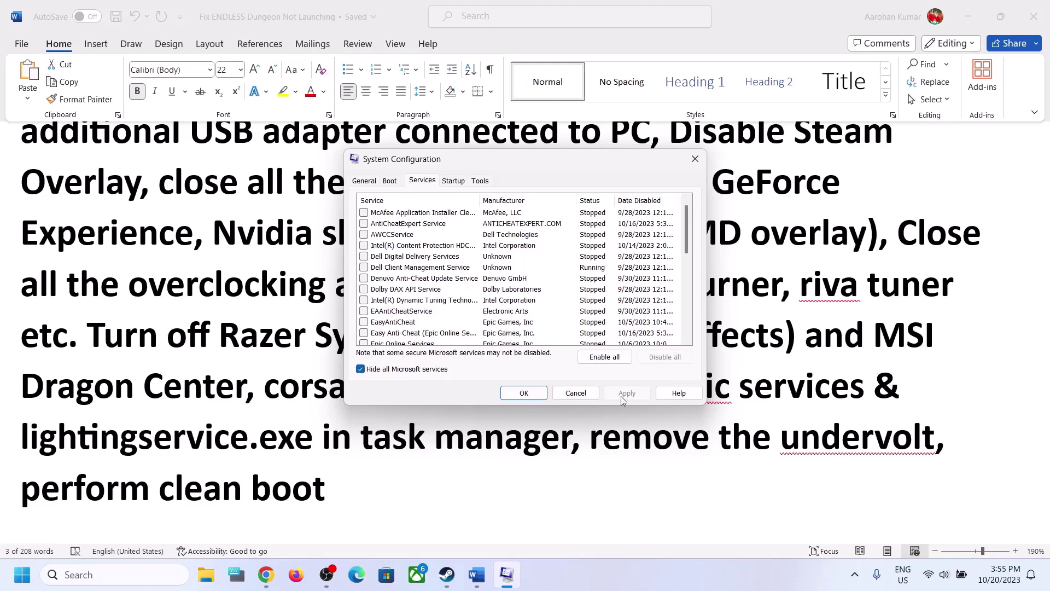
left_click(523, 392)
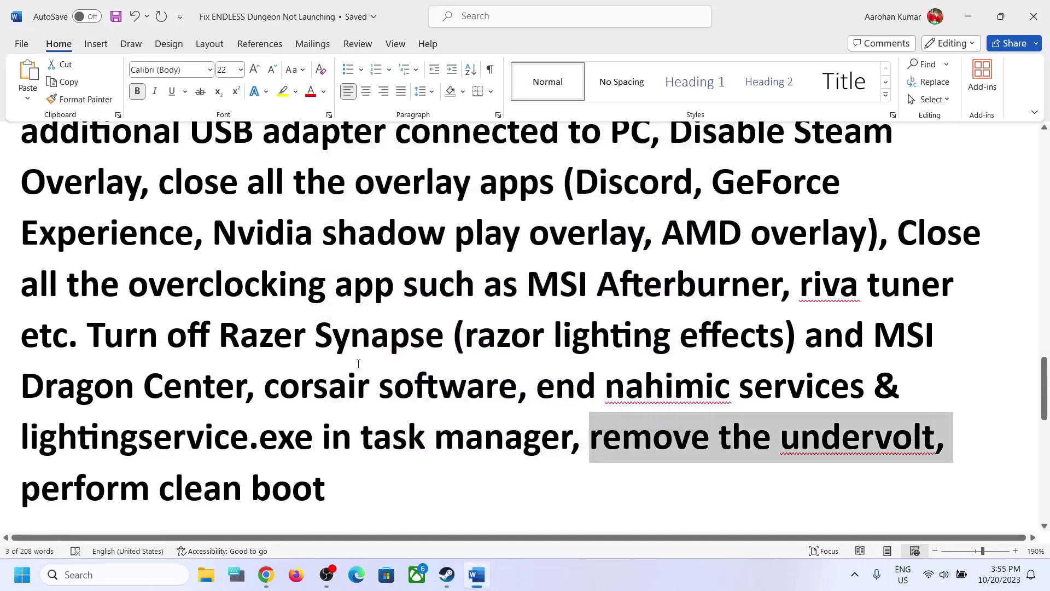